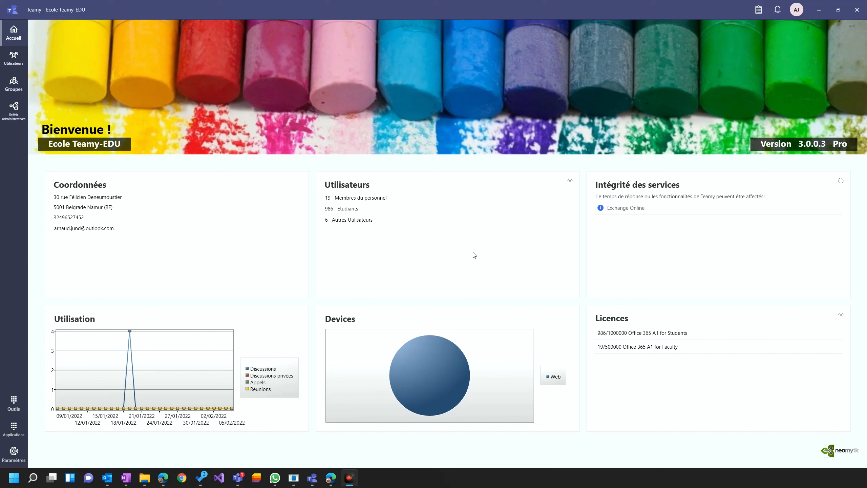
Step: Install the Profil des membres application in Teamy, accepting its licence agreement, and clear the finished notifications
click(15, 434)
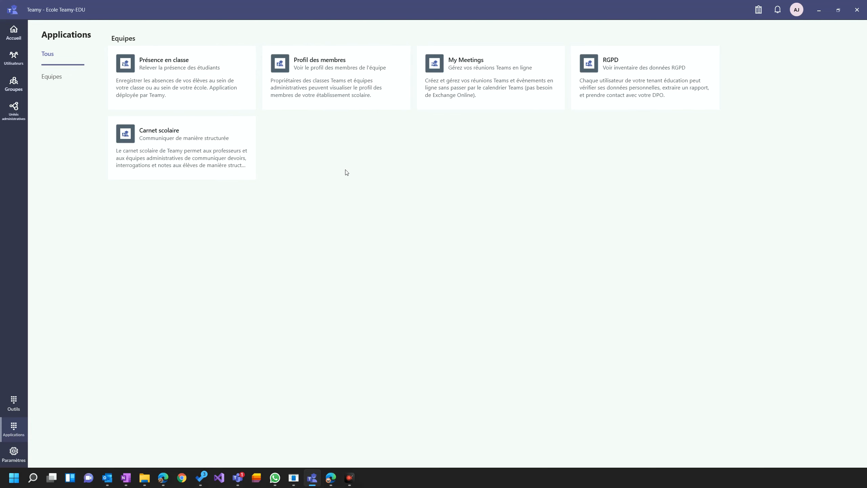
click(334, 90)
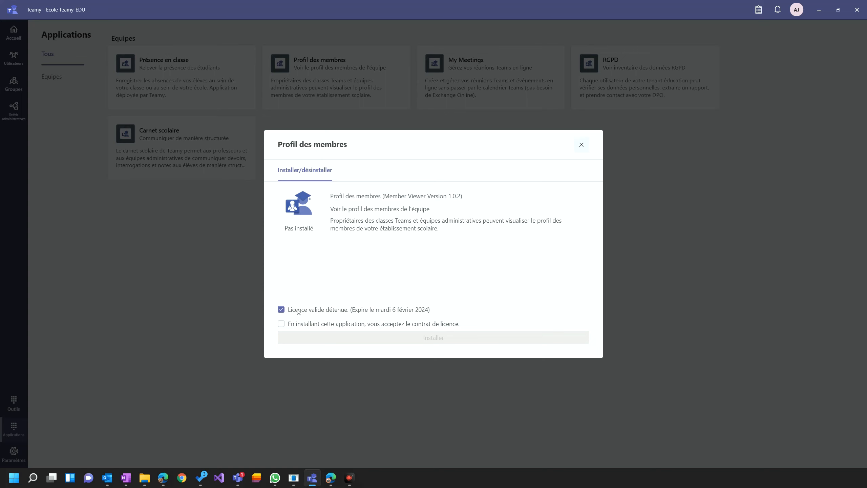
click(281, 324)
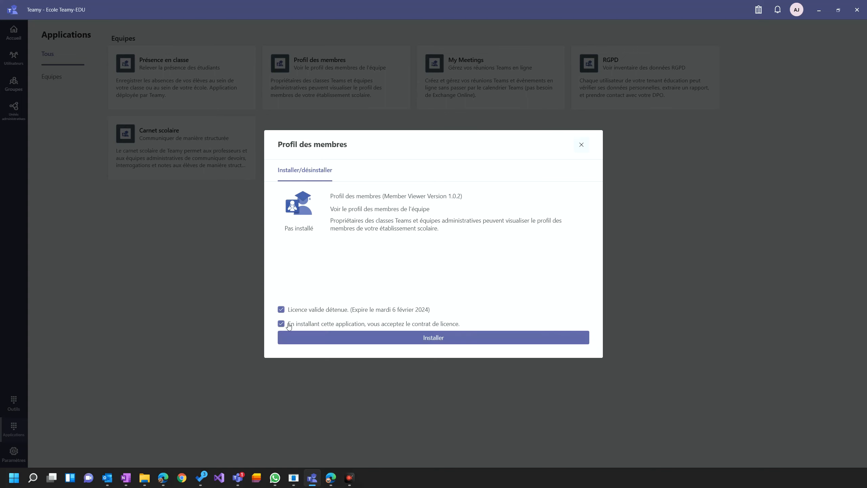
click(431, 342)
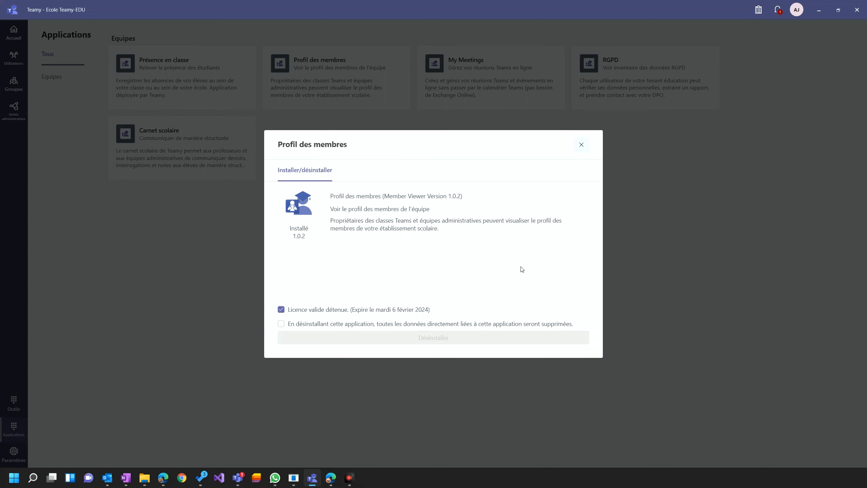
click(582, 147)
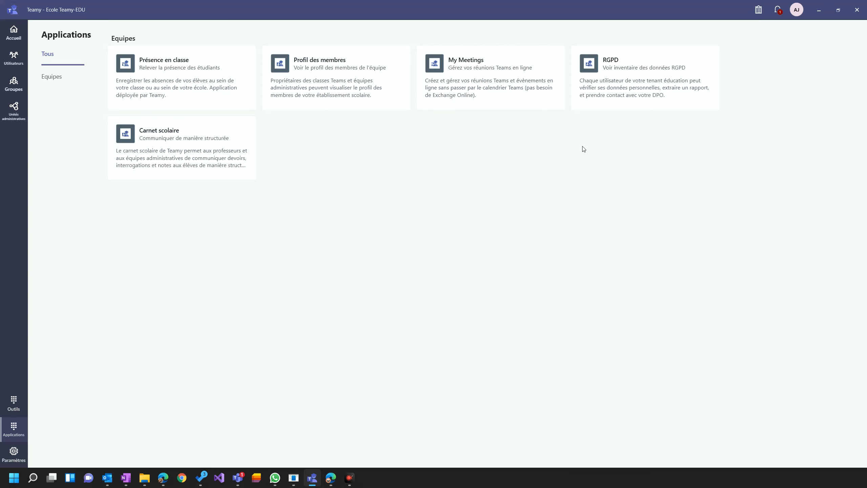
click(778, 14)
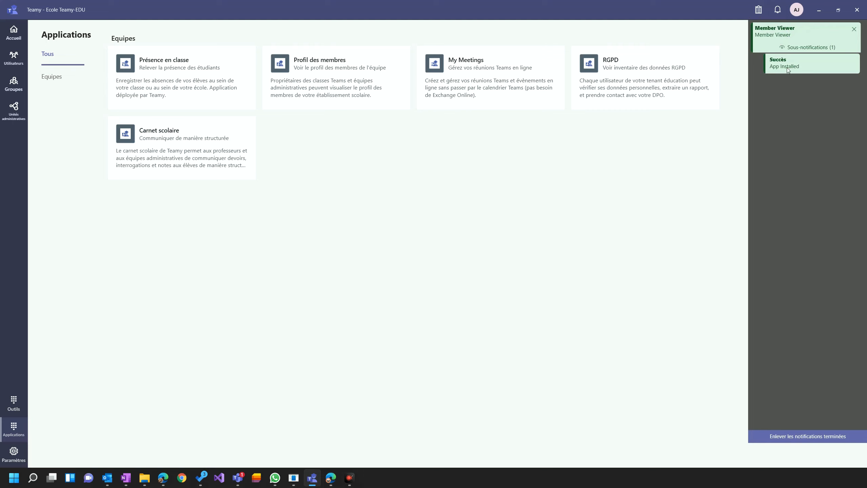
click(803, 437)
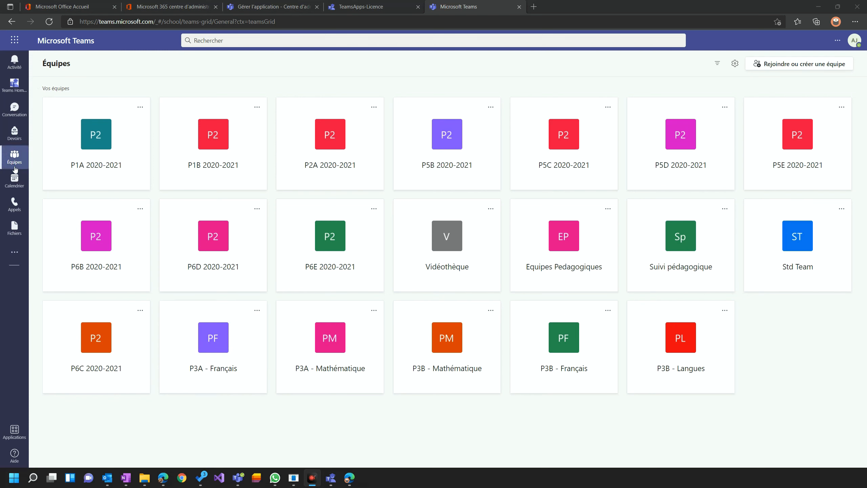
Step: Switch to Microsoft Teams, search the app store for "profil" and open the details of the Profil app by Neomytic
click(14, 251)
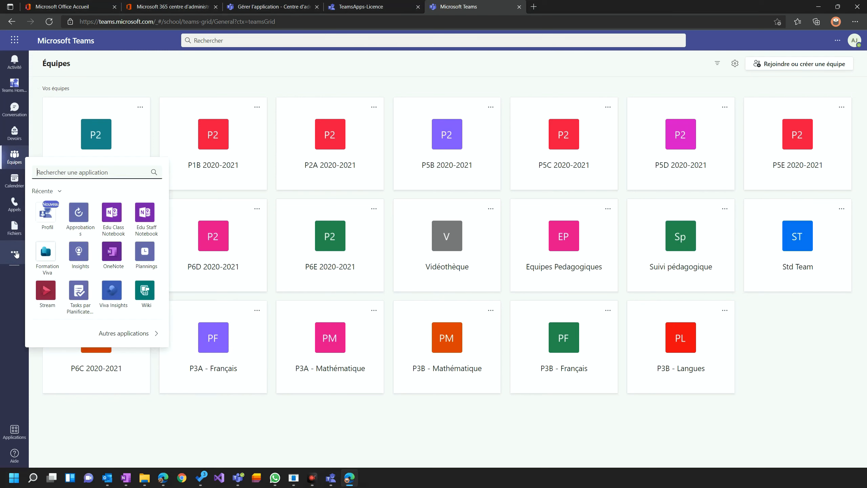
click(126, 334)
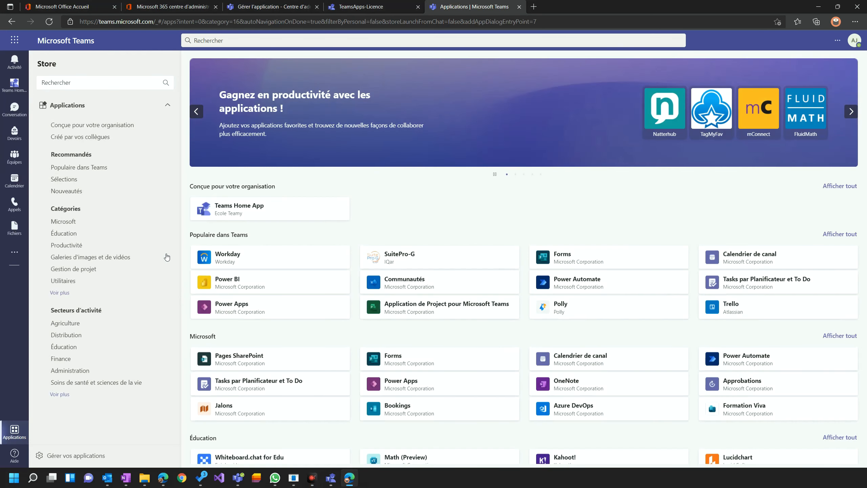
click(113, 125)
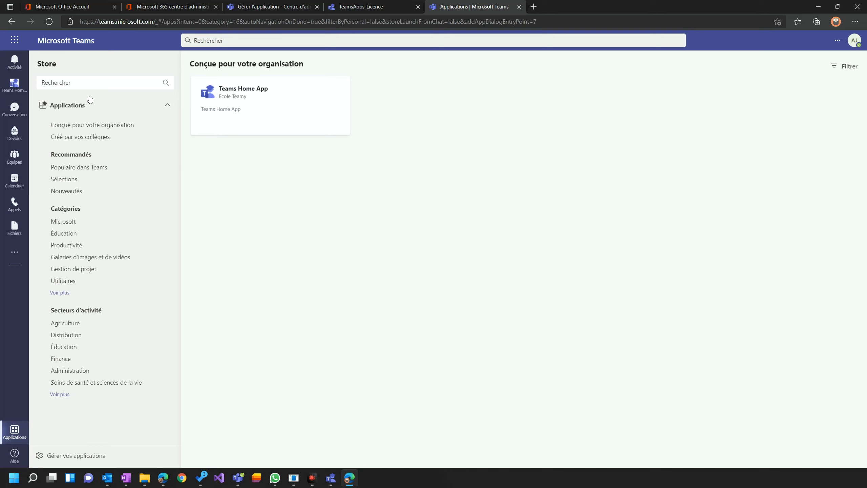
click(86, 82)
text(profil)
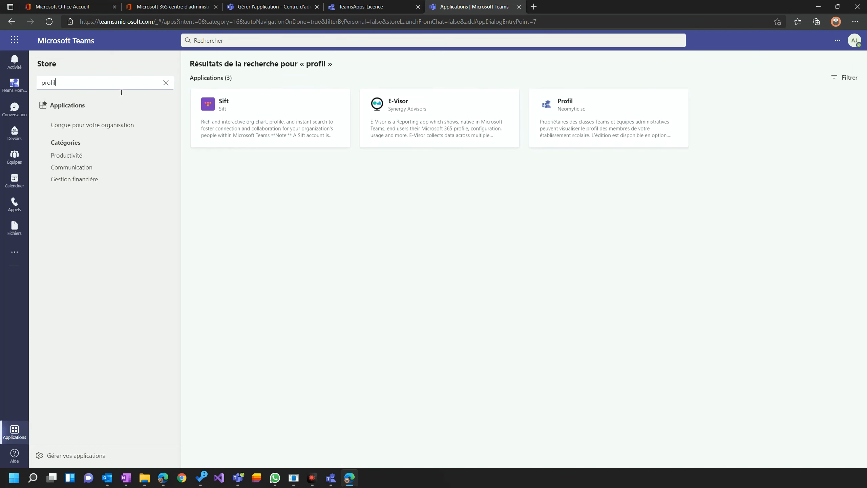
click(577, 120)
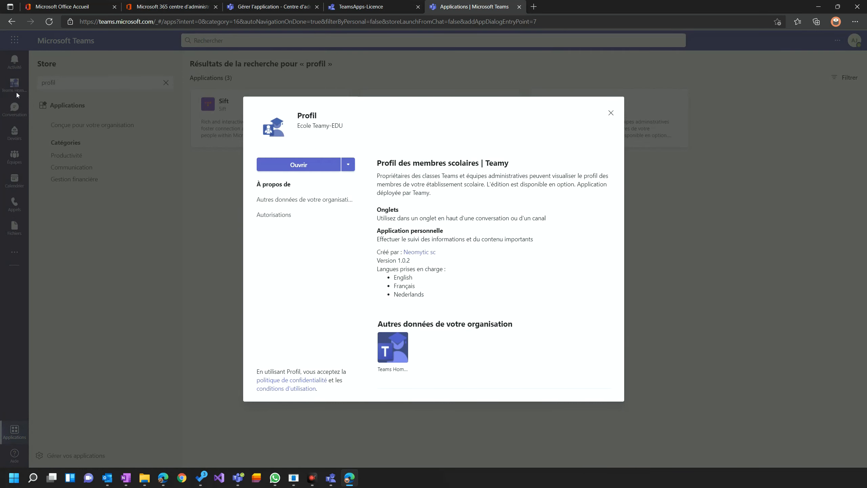
Step: Open the Profil app from its details and pin it to the Teams app bar
click(311, 166)
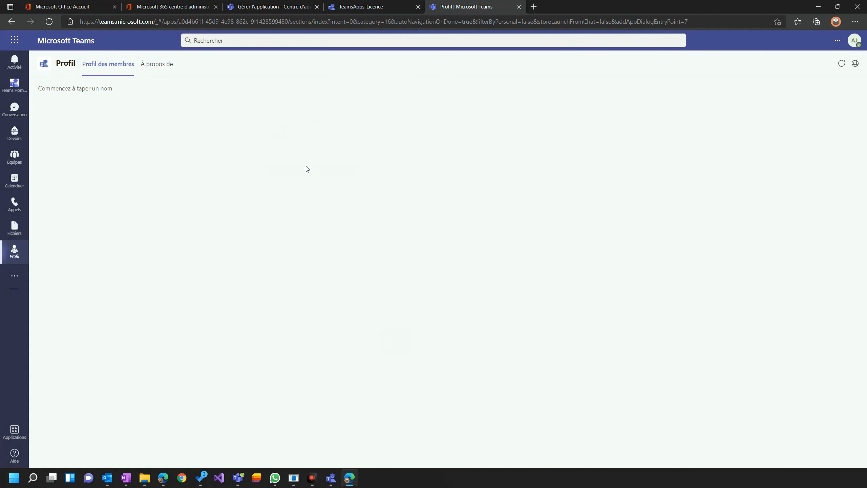
right_click(17, 255)
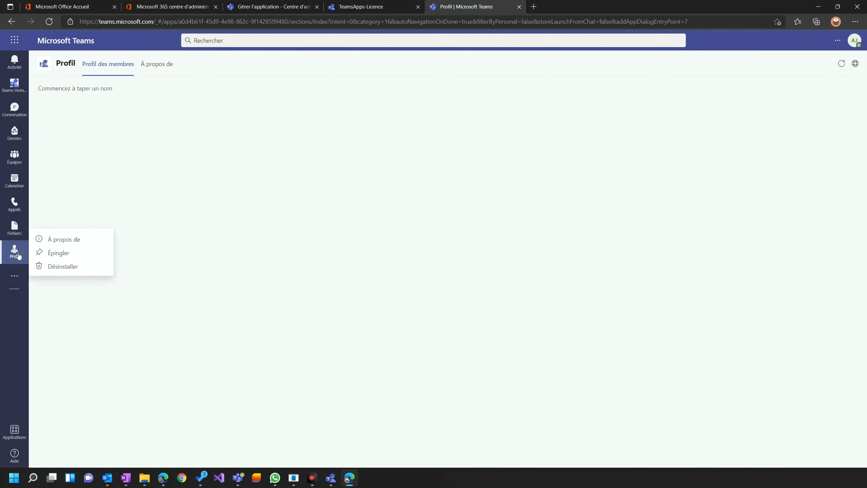
click(58, 254)
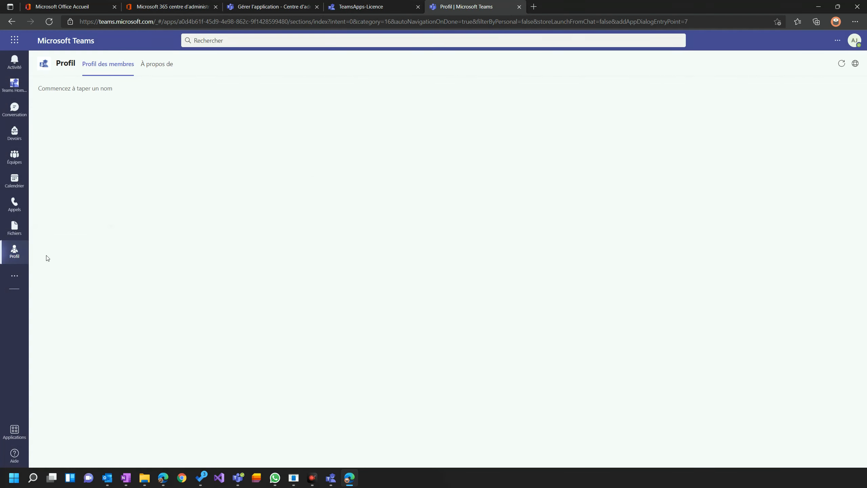
Step: Look up a primary student by last name and examine the general and education information in the profile
click(90, 89)
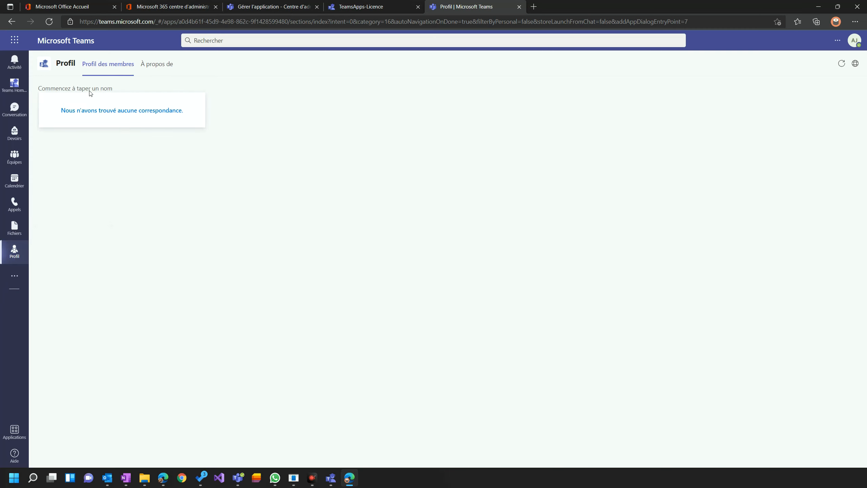
text(lahon)
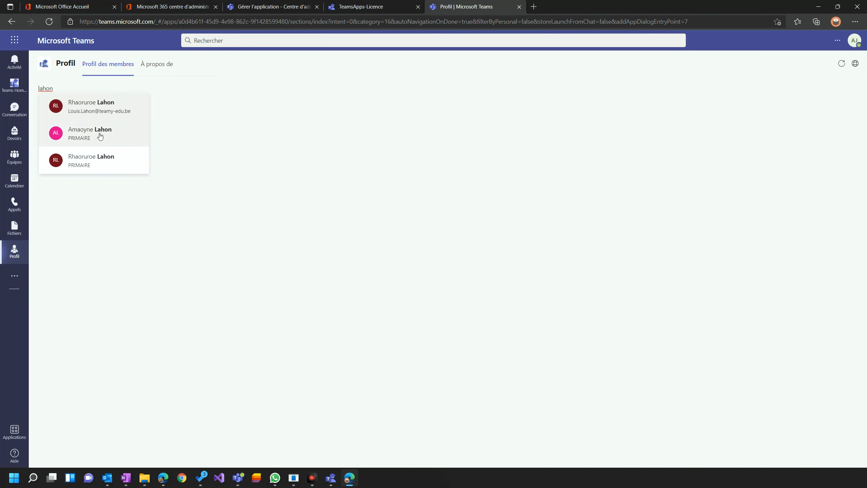
click(99, 137)
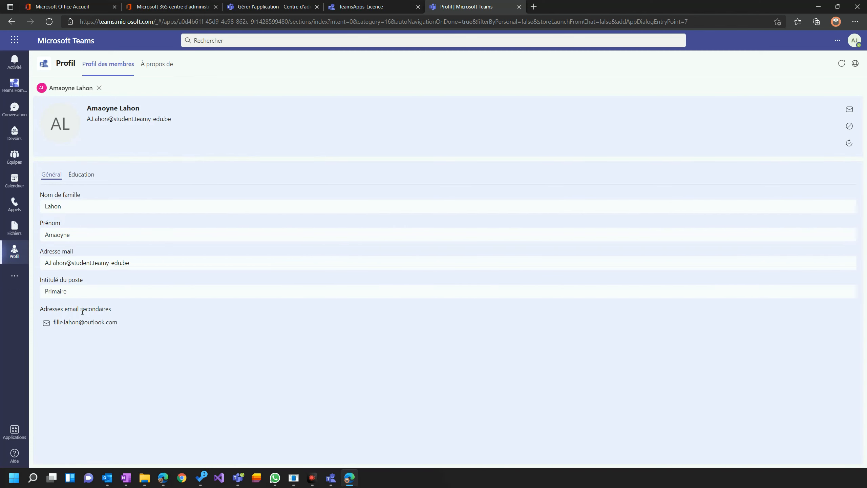
click(82, 175)
click(52, 178)
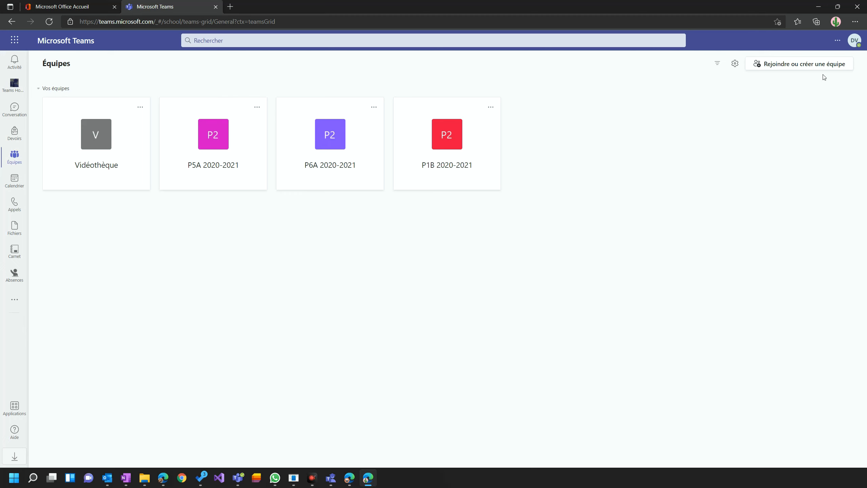
Step: Check the account signed in to the other Teams session and add the Profil app from the apps built for the organisation
click(854, 40)
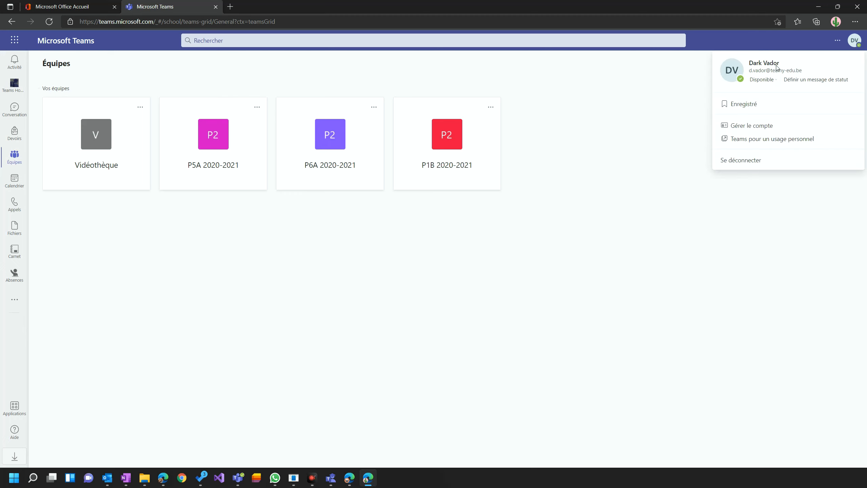
click(286, 285)
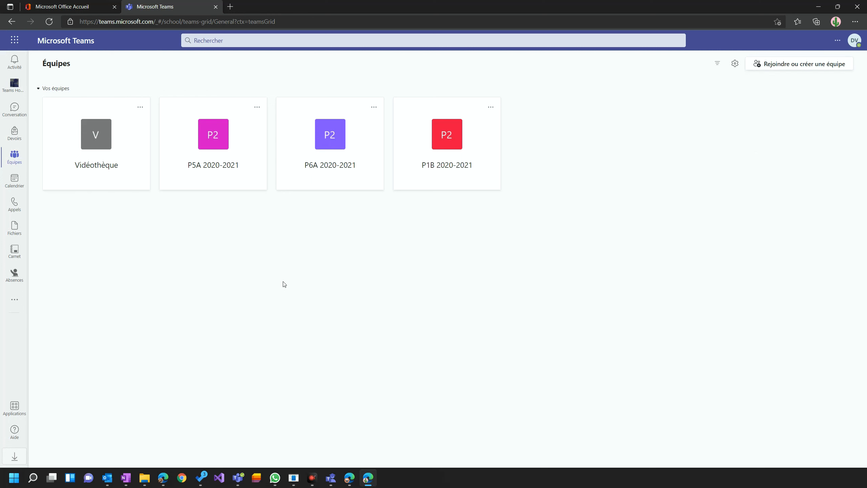
click(13, 301)
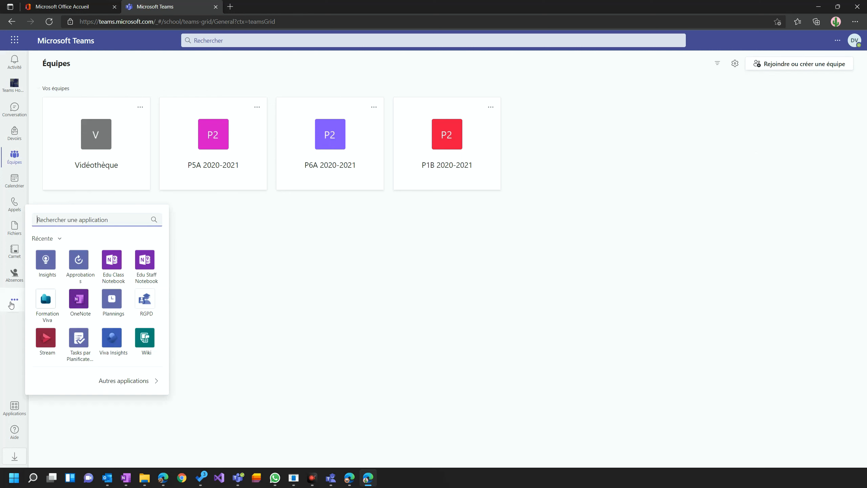
click(123, 381)
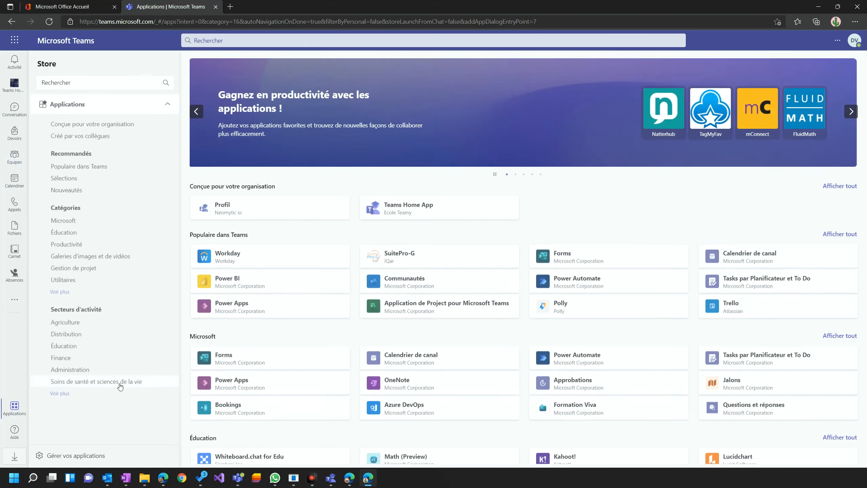
click(109, 126)
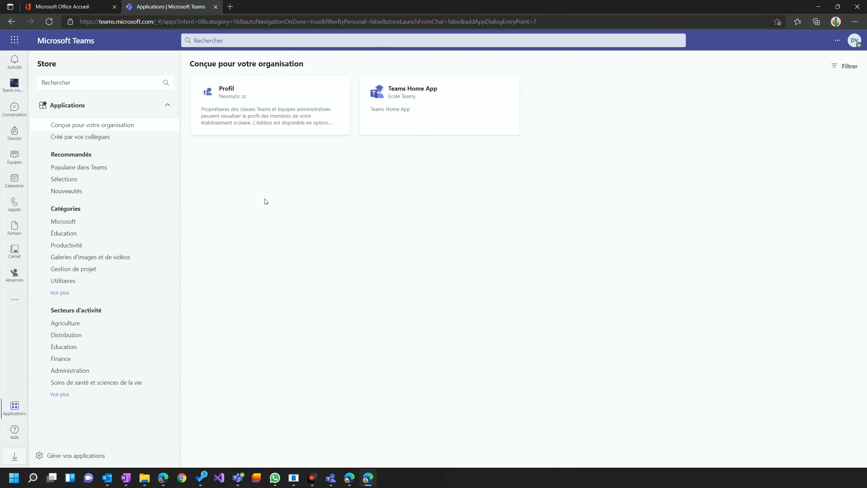
click(259, 121)
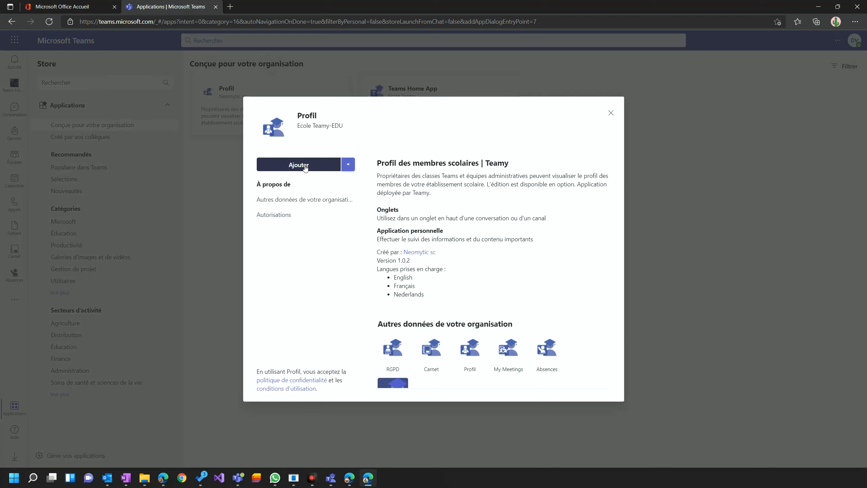
click(299, 164)
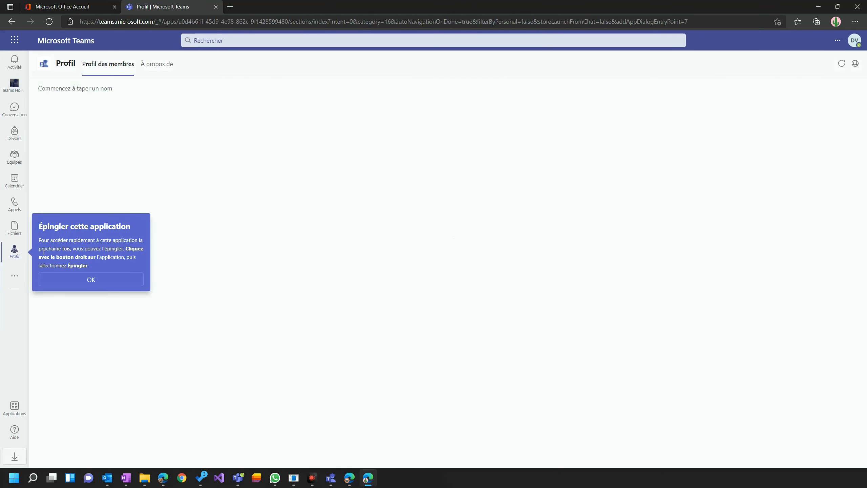
Step: Dismiss the pinning tip and pin the newly added Profil app for this account
click(79, 283)
right_click(11, 253)
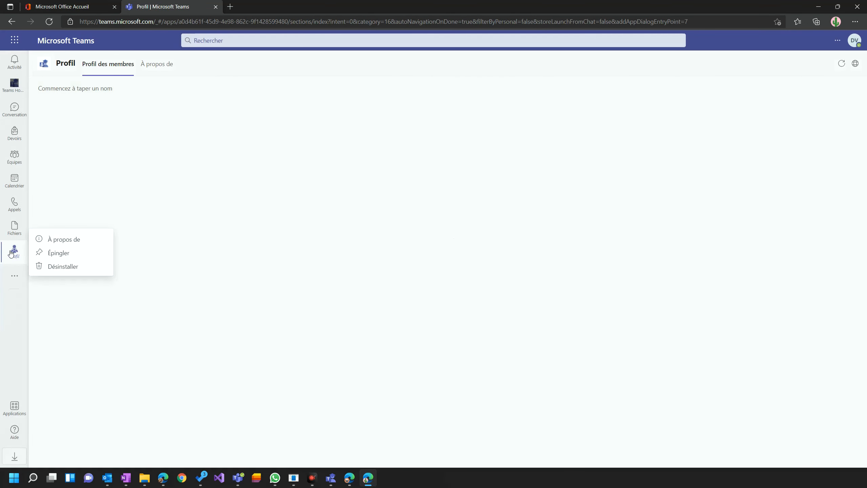
click(57, 252)
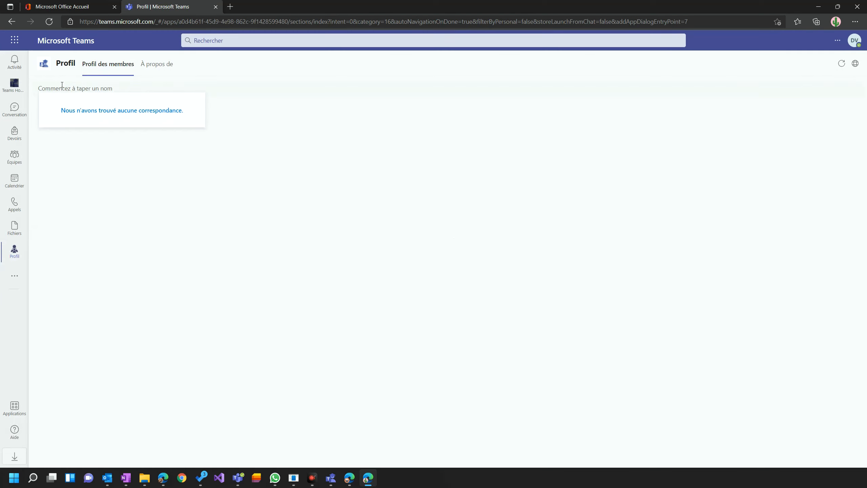
Step: Find the same primary student by last name, view the profile from this account, and clear the selected member
text(lahon)
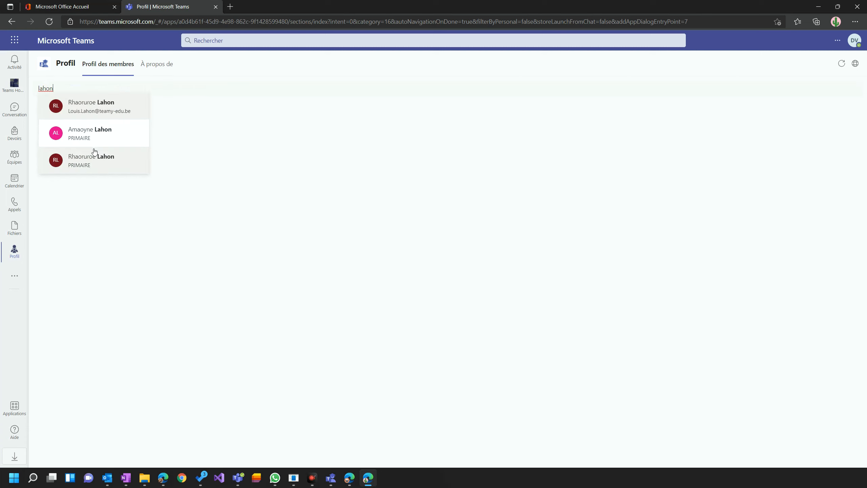
click(97, 132)
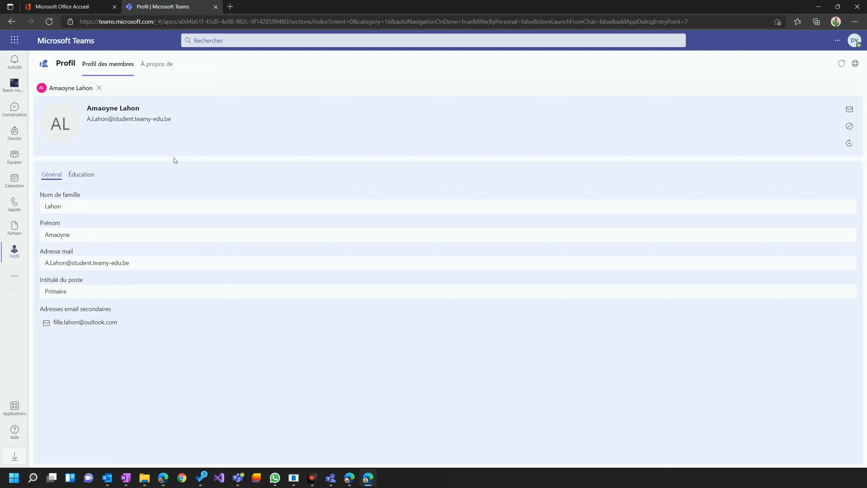
click(99, 89)
Step: Search for a secondary-level member by first name and try to view that member's profile
click(92, 92)
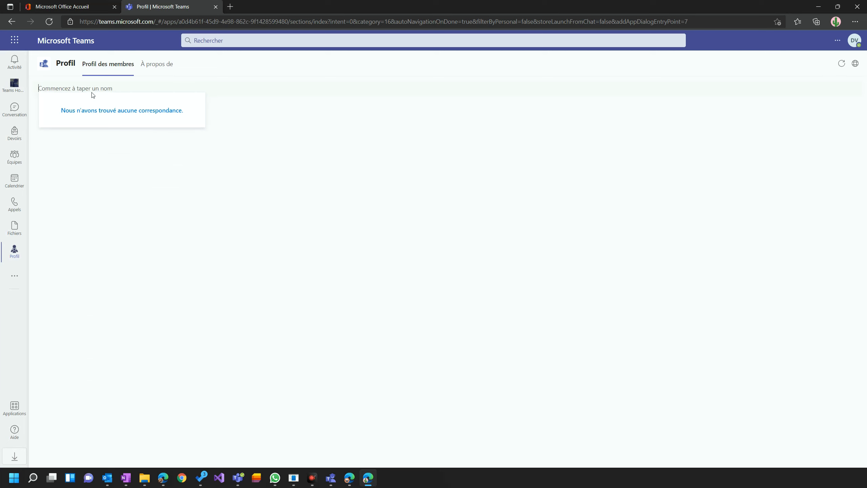
text(pir)
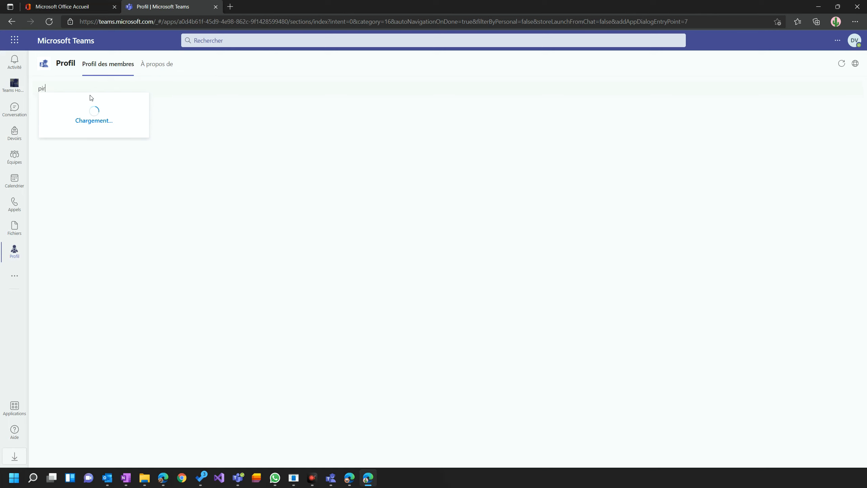
key(BackSpace)
text(er)
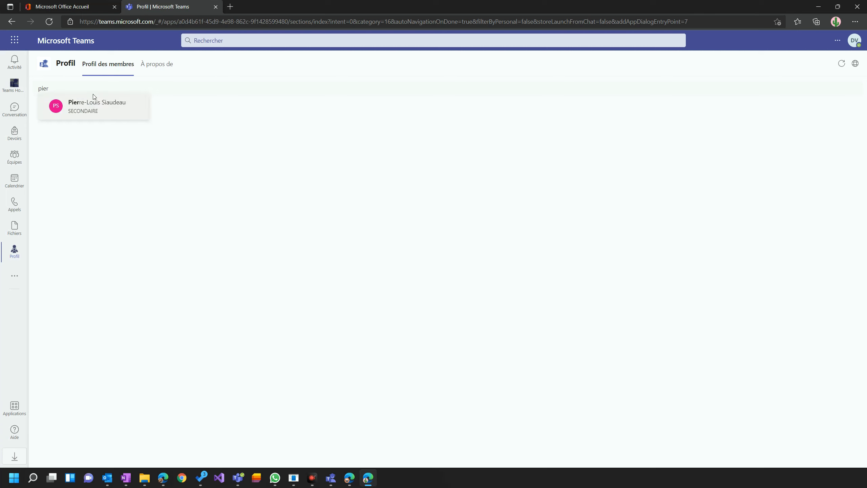
click(94, 107)
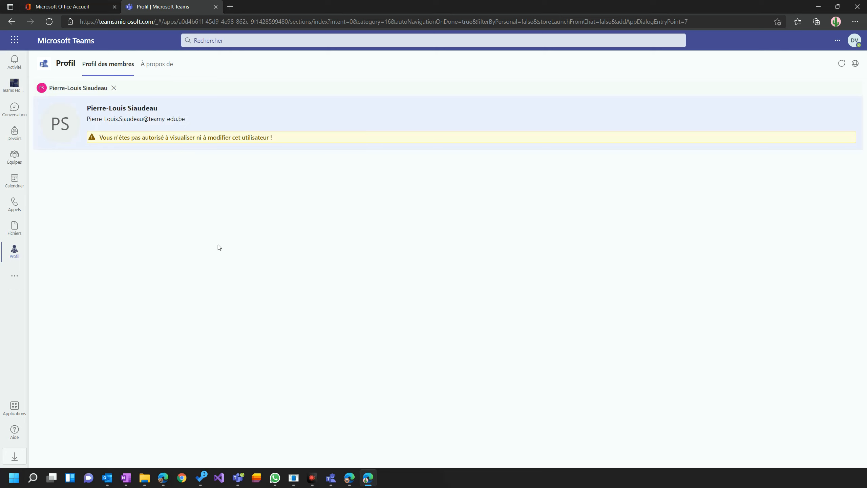
Step: Open the Administratif channel of the P1B 2020-2021 team and add the Profil app to it as a channel tab
click(15, 163)
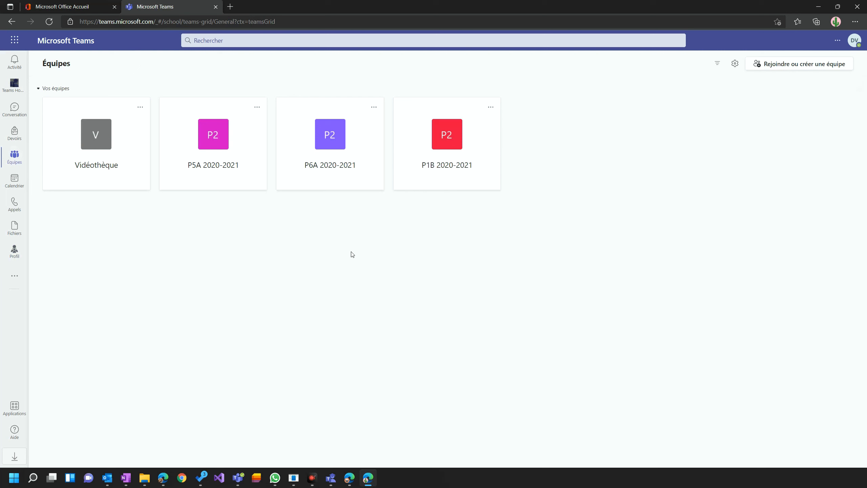
click(448, 155)
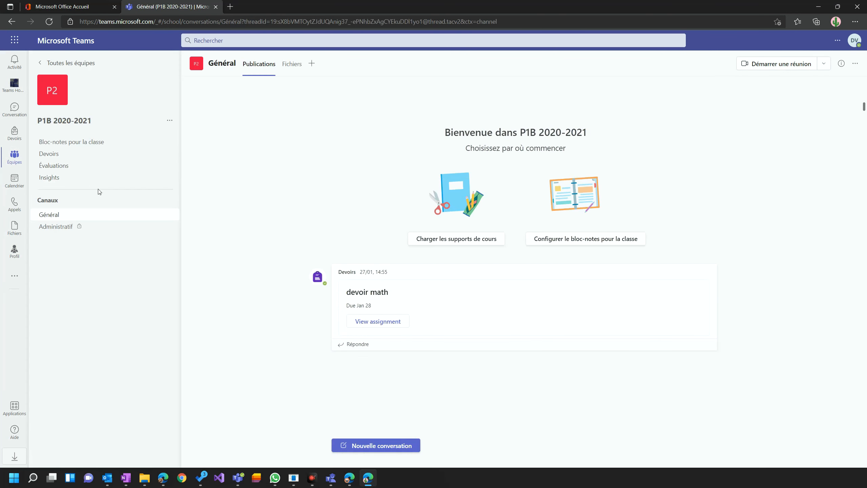
click(98, 229)
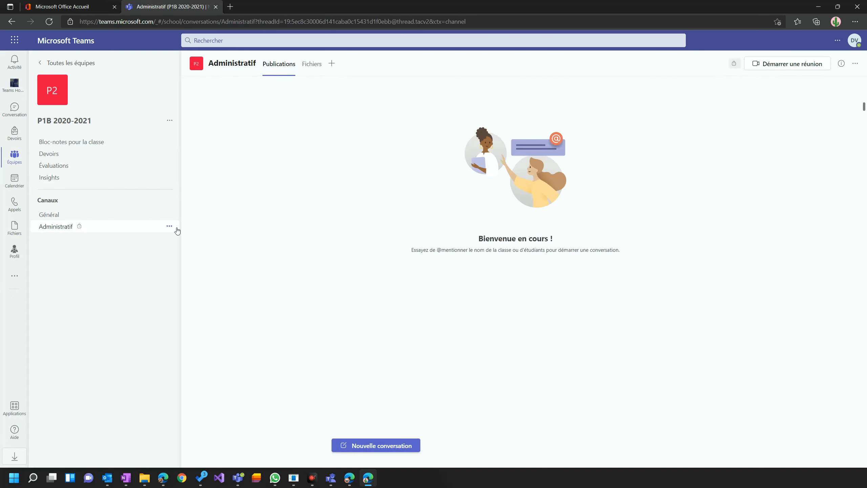
click(332, 64)
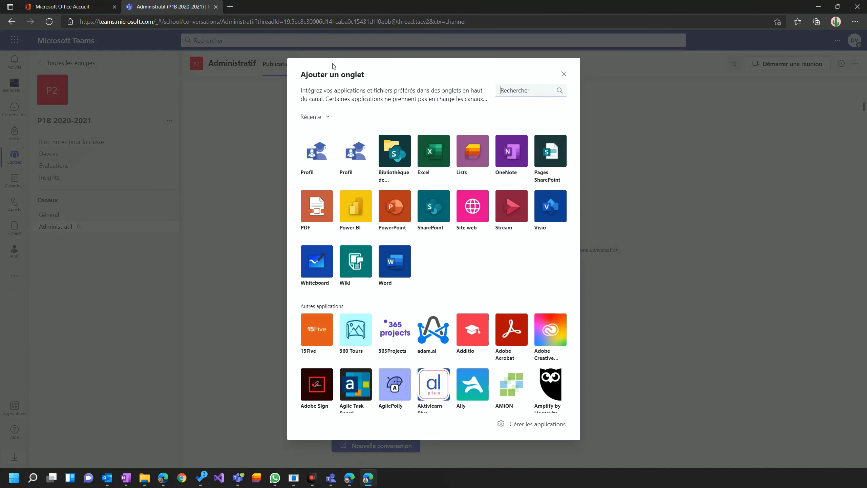
click(315, 159)
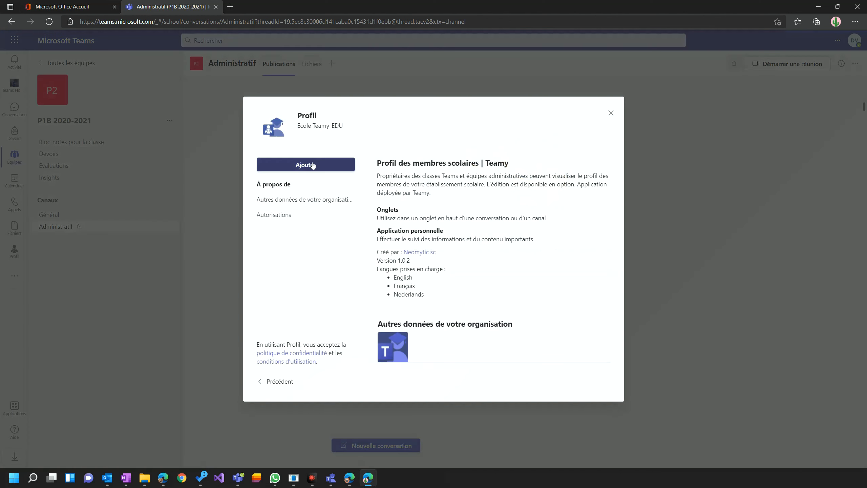
click(313, 165)
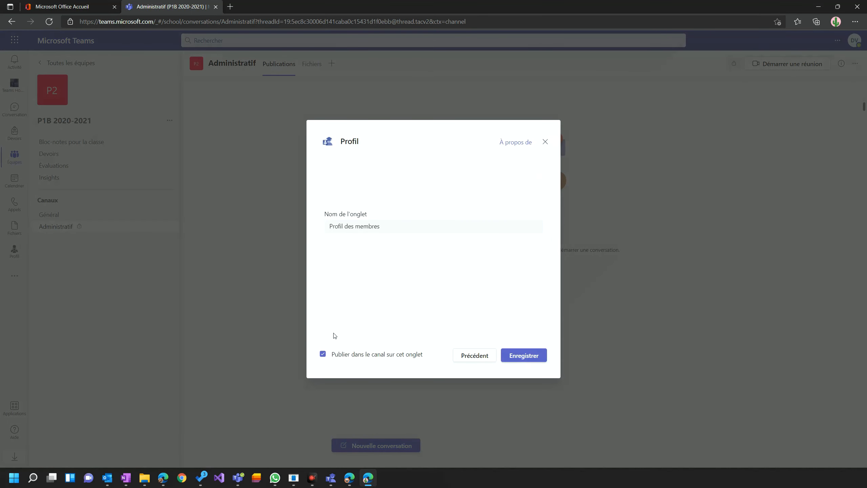
Step: Turn off posting to the channel about the tab, name it "Elèves de ma Classe", and save it
click(323, 354)
click(388, 225)
drag(388, 225, 307, 219)
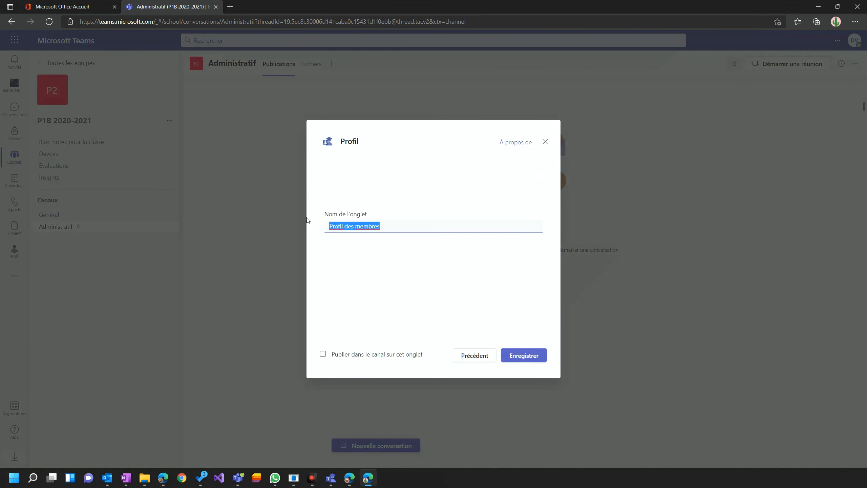
text(Elèves de )
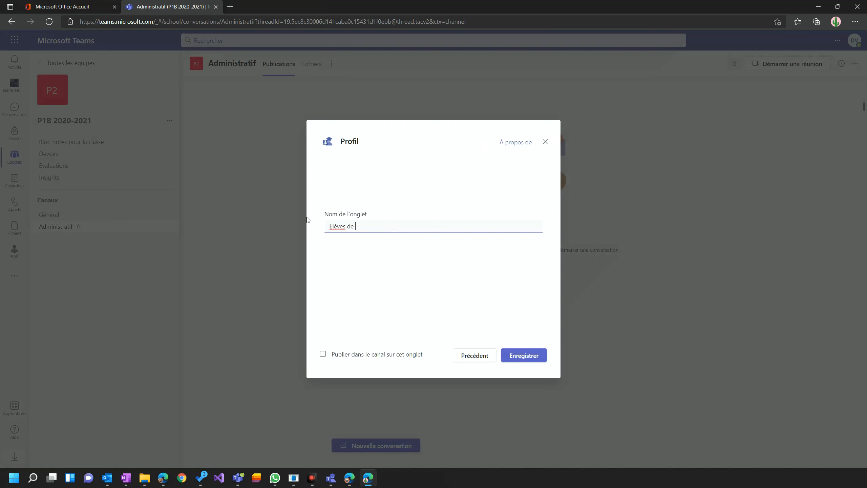
text(ma Classe)
click(512, 356)
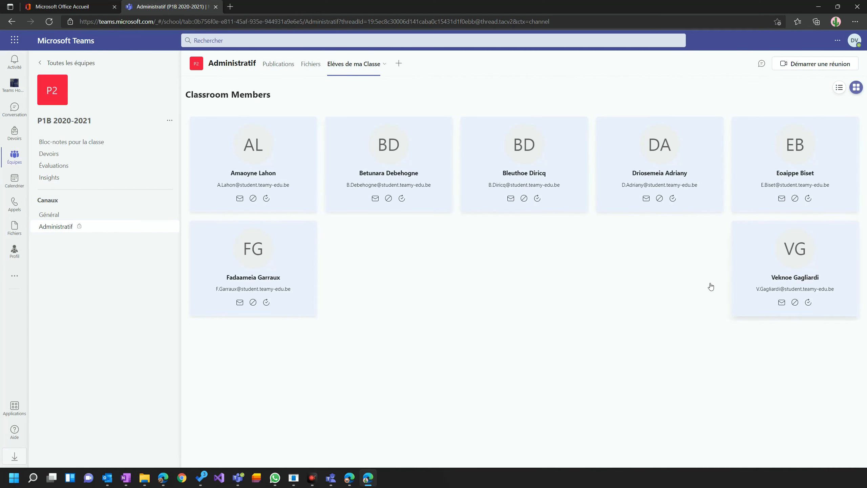
Step: Review the P1B 2020-2021 team's owners and members, and return to the Elèves de ma Classe tab of the Administratif channel
click(170, 120)
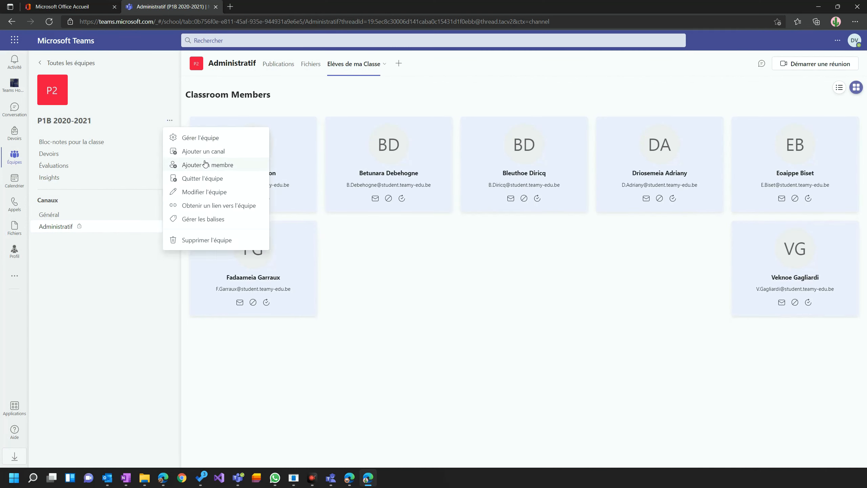
click(205, 139)
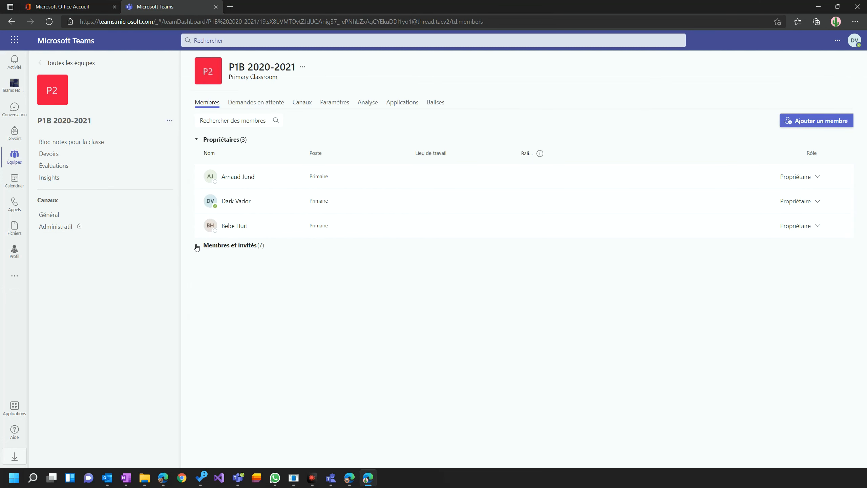
click(197, 246)
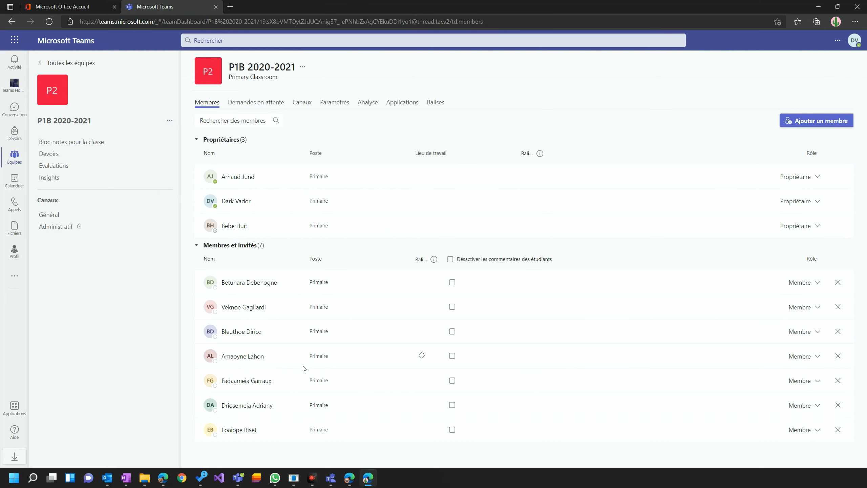
click(68, 228)
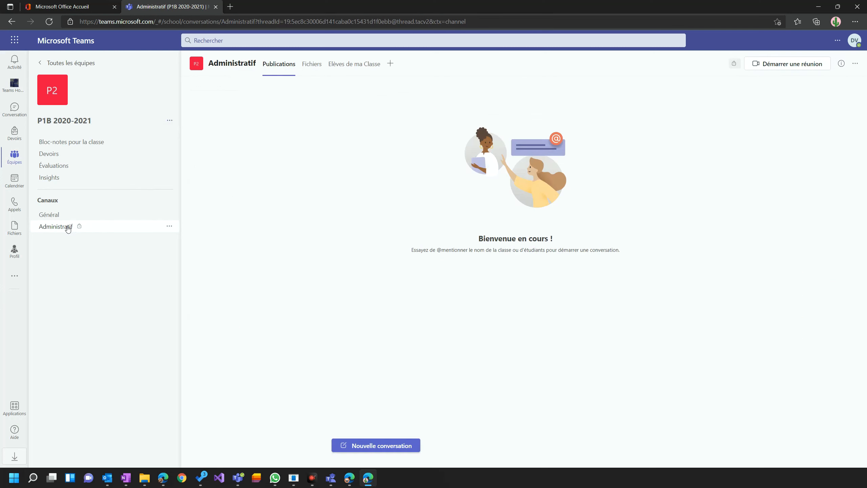
click(349, 69)
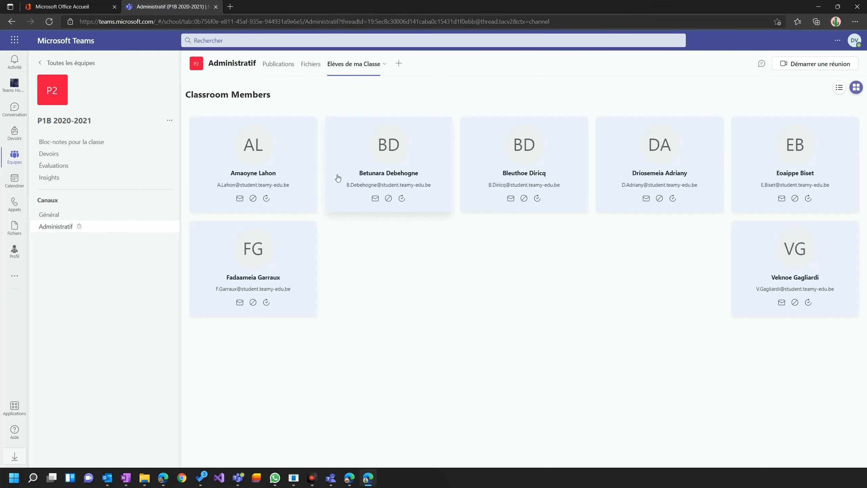
Step: Consult two students' profiles from the class list, including the first student's education details and password change form, without changing anything
click(291, 154)
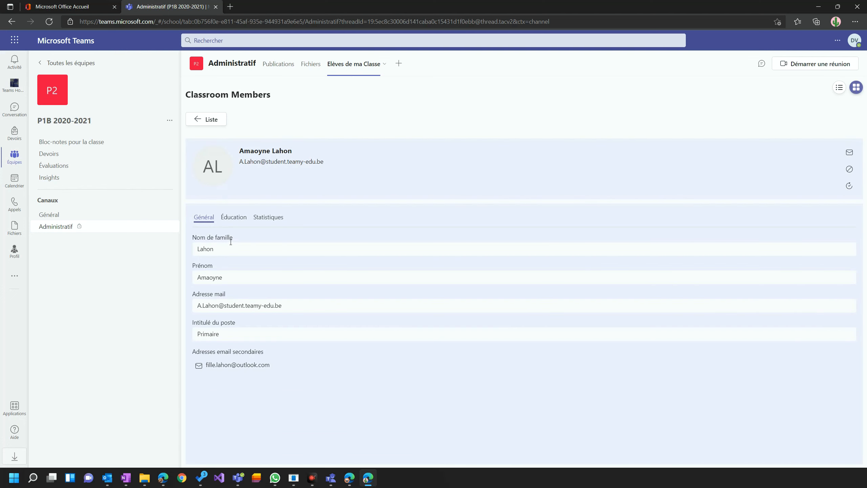
click(233, 216)
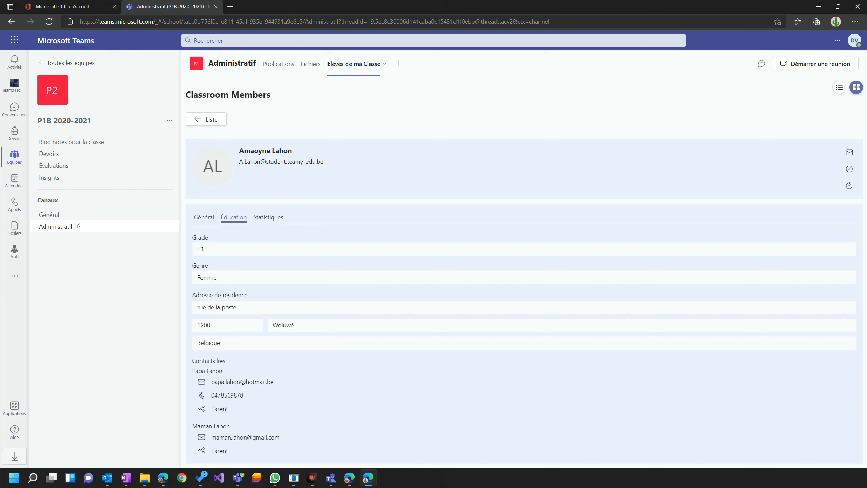
drag(211, 409, 234, 412)
click(849, 187)
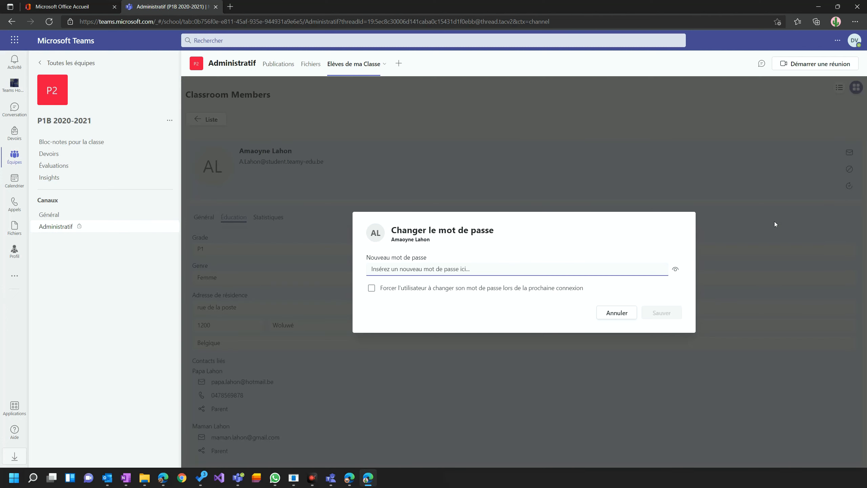
click(617, 313)
click(209, 119)
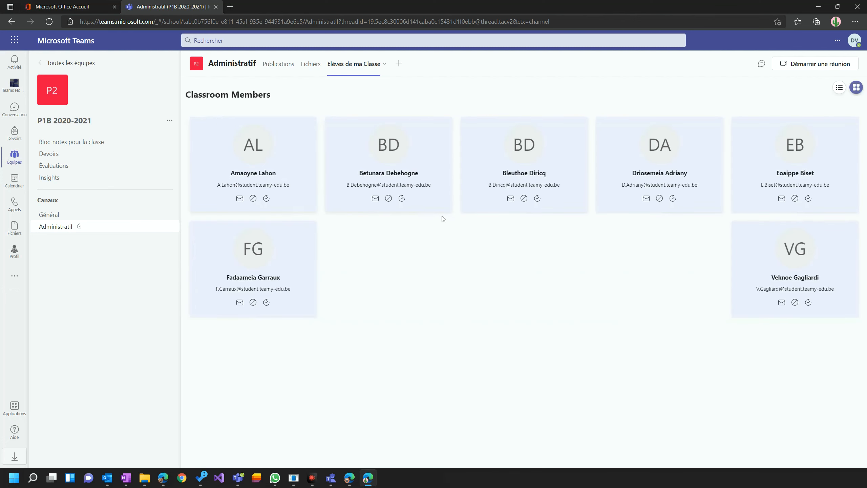
click(505, 155)
click(206, 119)
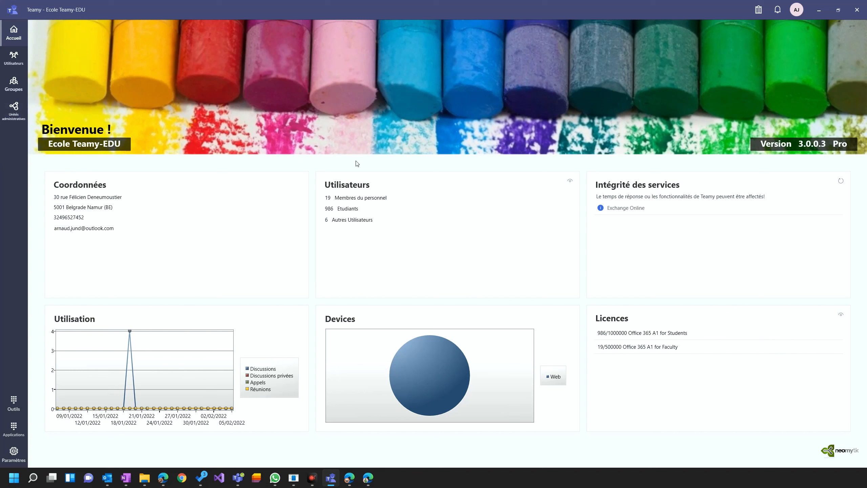
Step: In Teamy, create a class-type administrative unit from the P1B 2020-2021 team, keeping P1B 2020-2021 as its display name
click(13, 110)
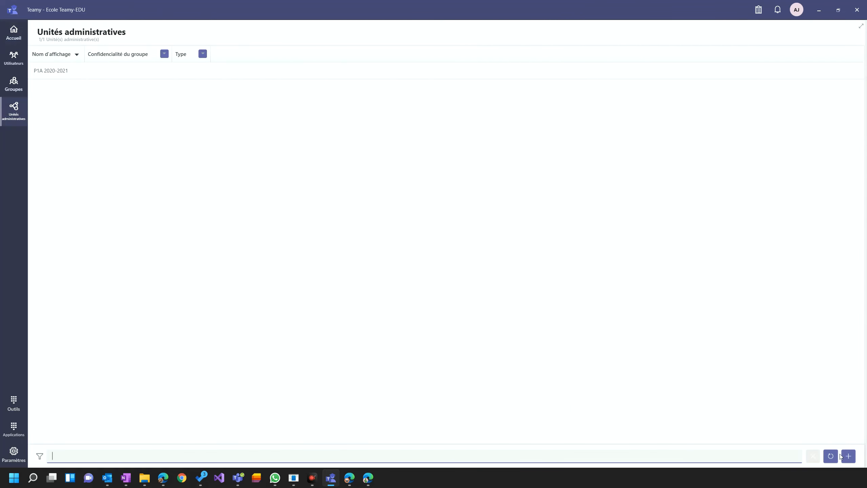
click(848, 456)
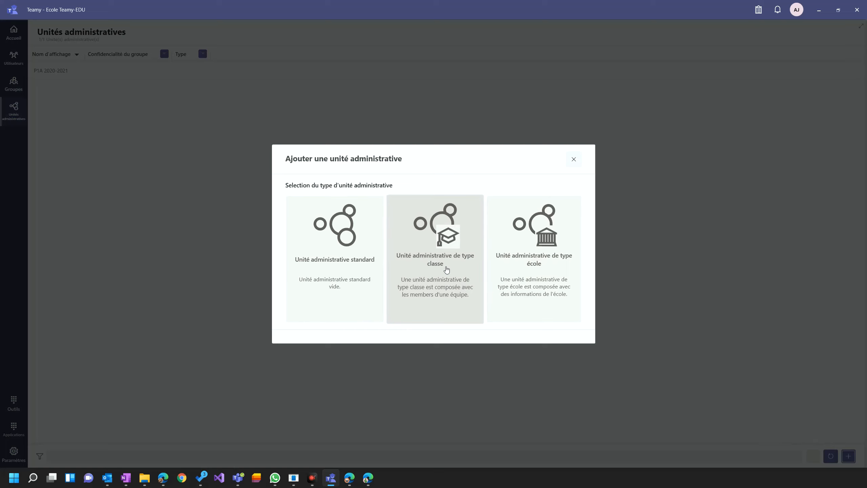
click(447, 270)
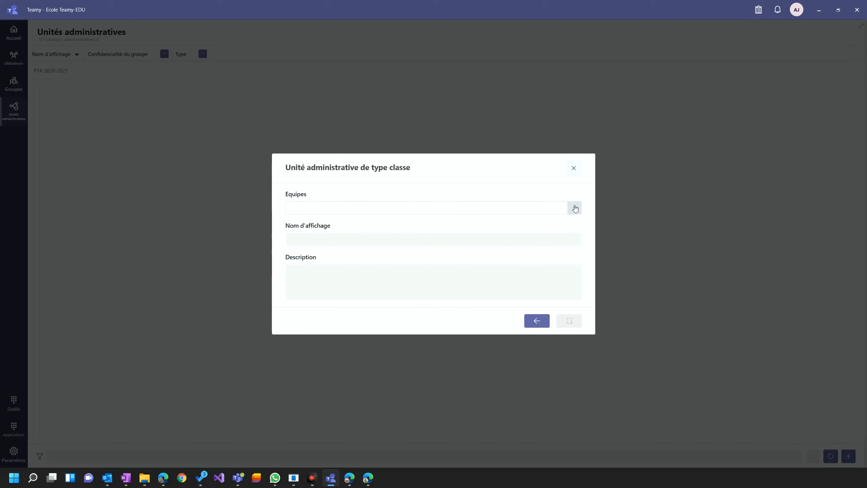
click(574, 208)
click(313, 236)
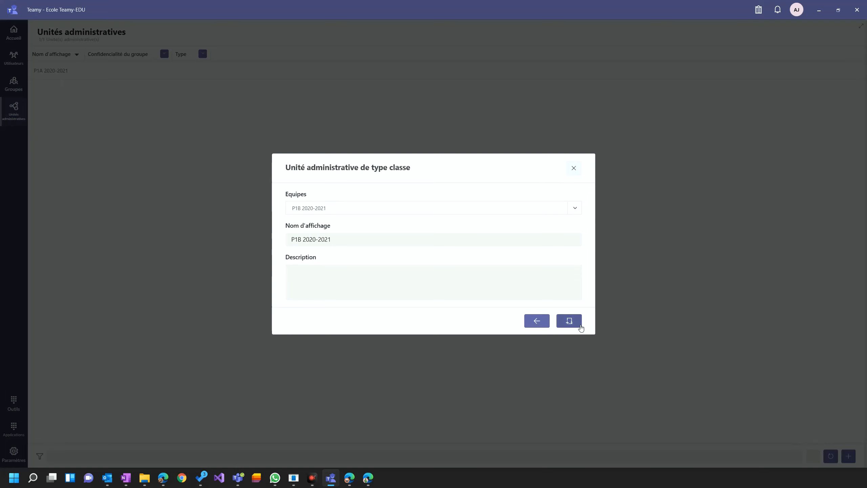
click(569, 322)
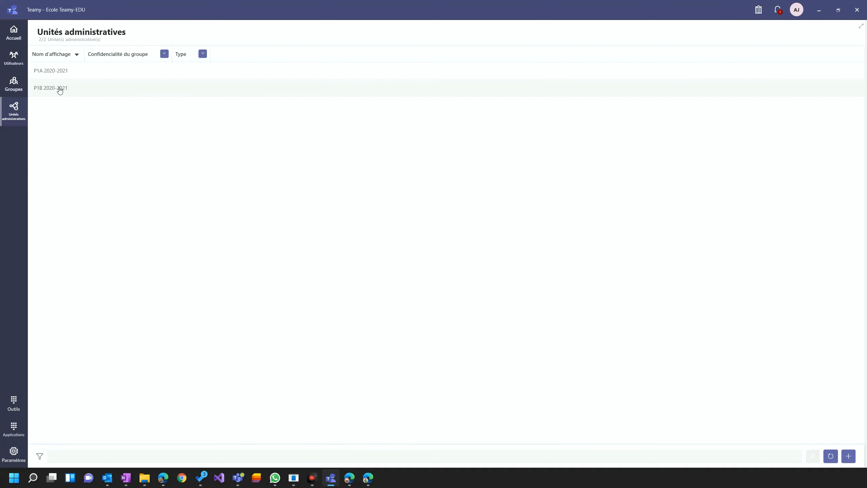
Step: Open the new P1B 2020-2021 administrative unit and refresh its list of user members
click(59, 89)
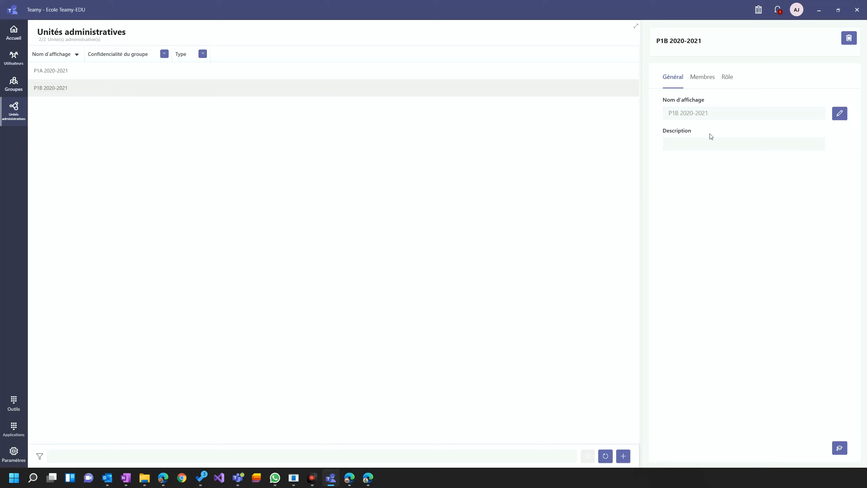
click(704, 78)
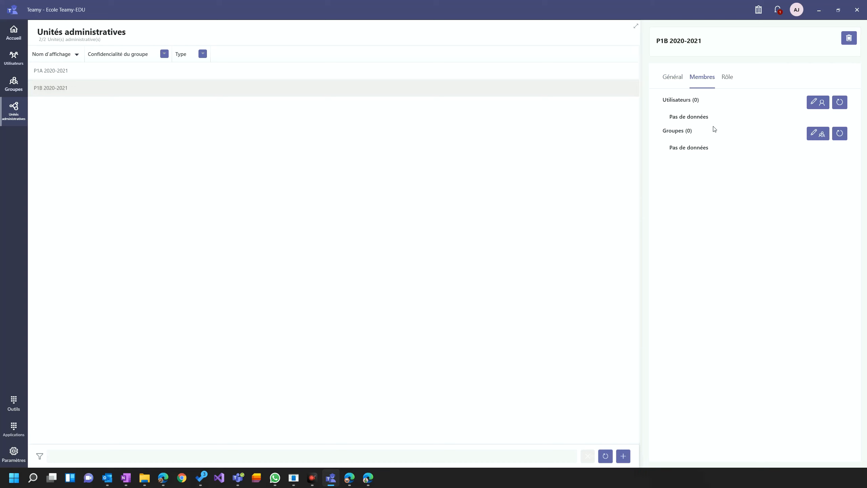
click(839, 102)
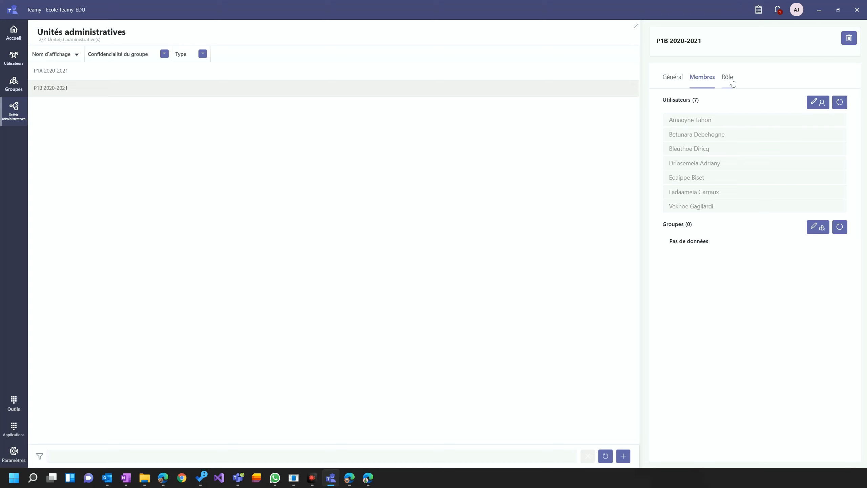
Step: Assign the User Administrator role of the P1B 2020-2021 unit to the teacher account used in Teams, and recheck the unit's members and roles
click(730, 78)
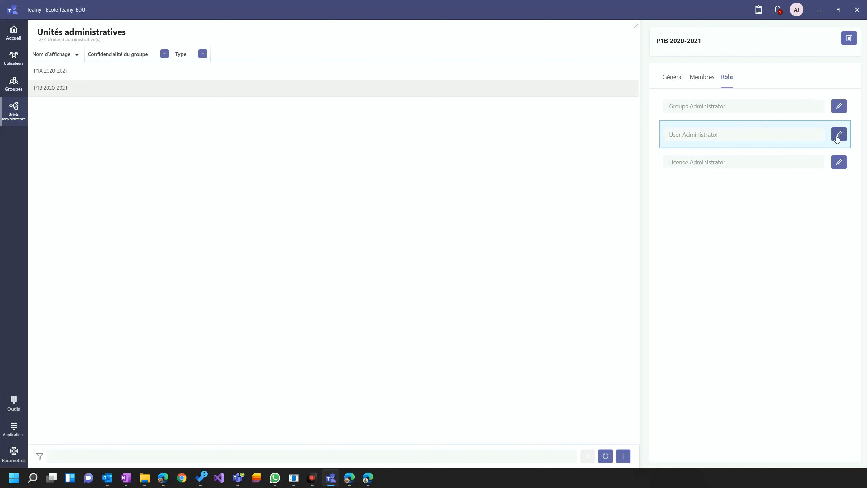
click(839, 135)
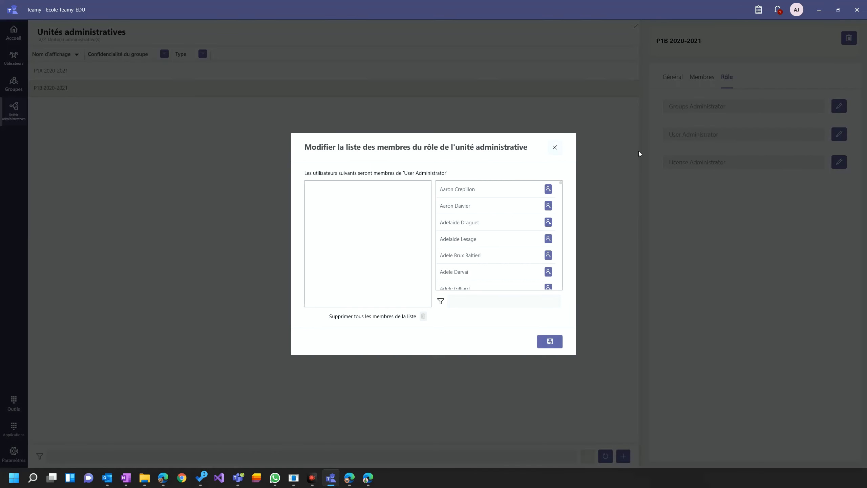
click(480, 302)
text(darrk)
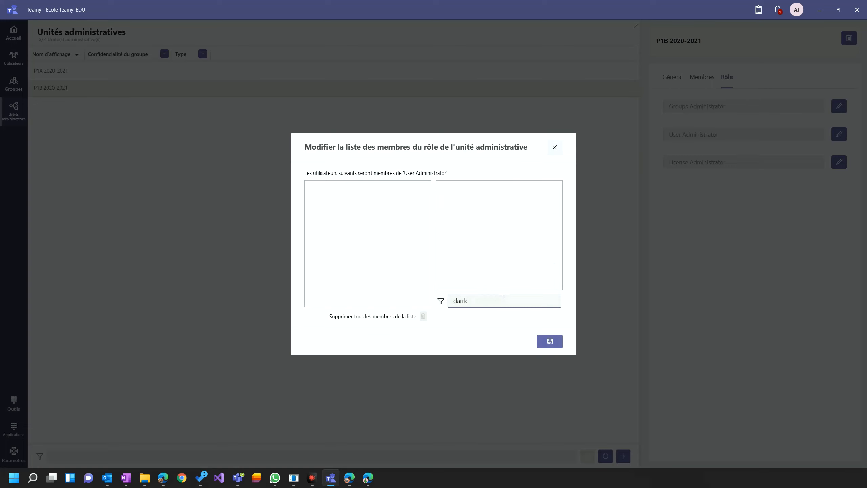
key(BackSpace)
key(BackSpace)
text(k)
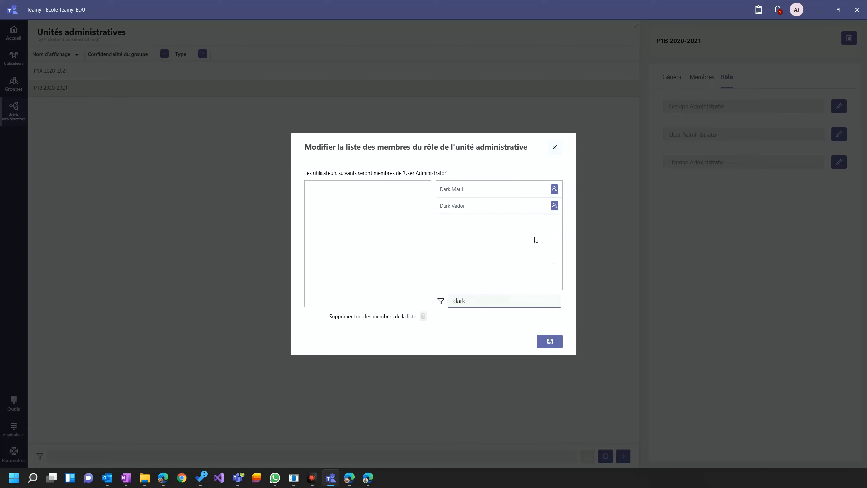
click(554, 205)
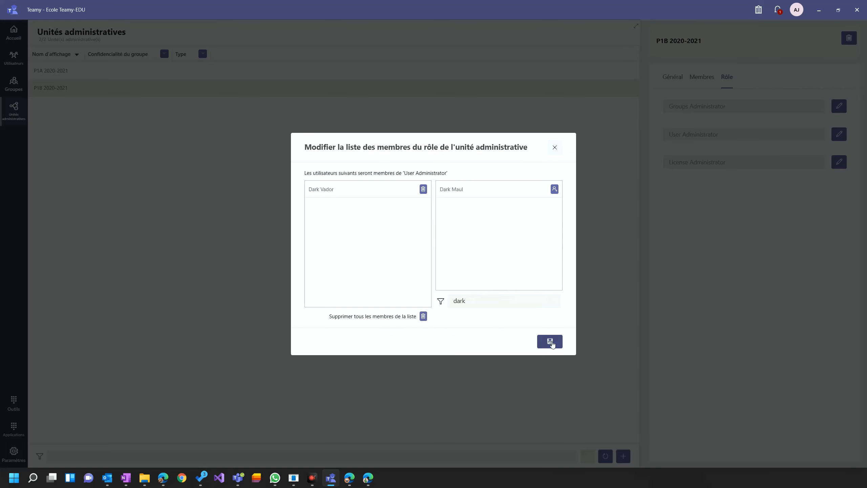
click(551, 342)
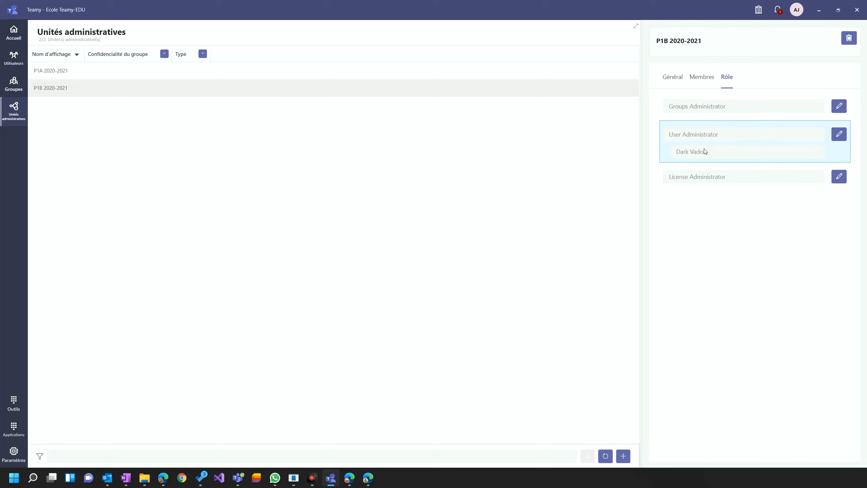
click(703, 81)
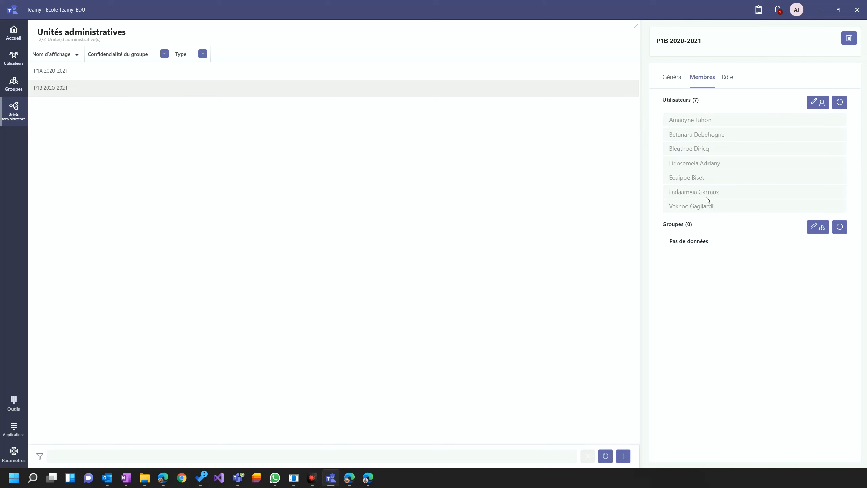
click(728, 81)
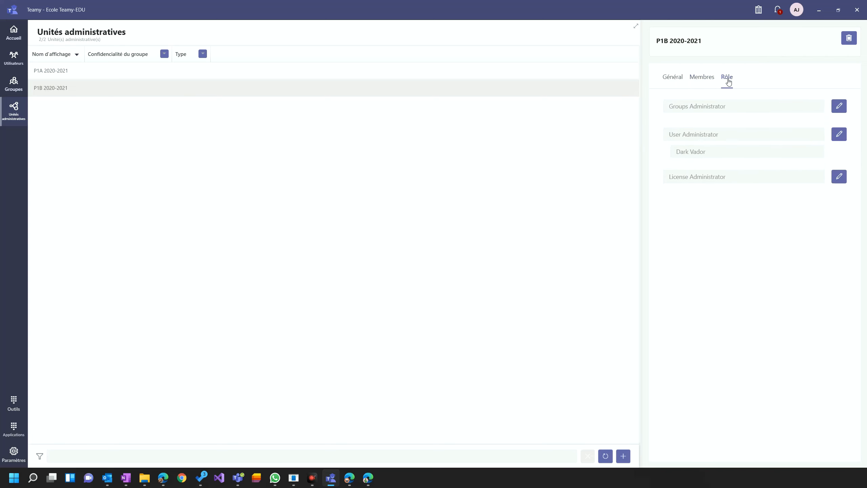
Step: Switch to Teams in the browser, check the signed-in account, and open the Elèves de ma Classe tab in P1B 2020-2021's Administratif channel
key(alt+Tab)
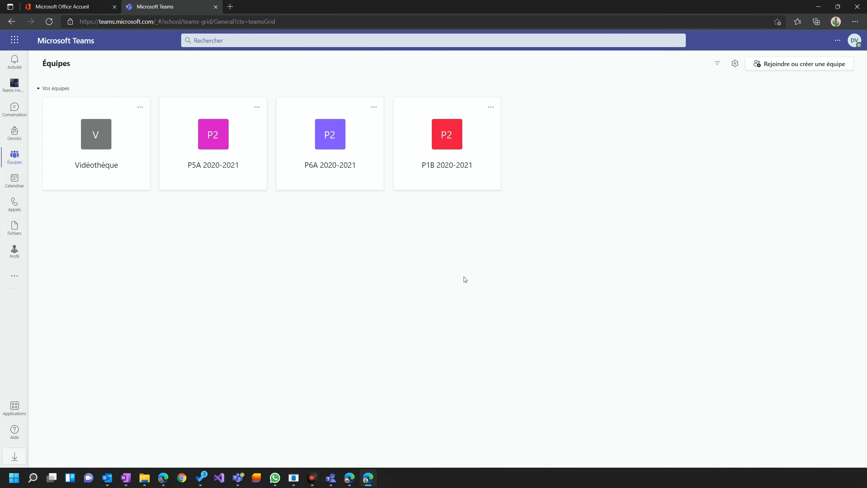
click(855, 42)
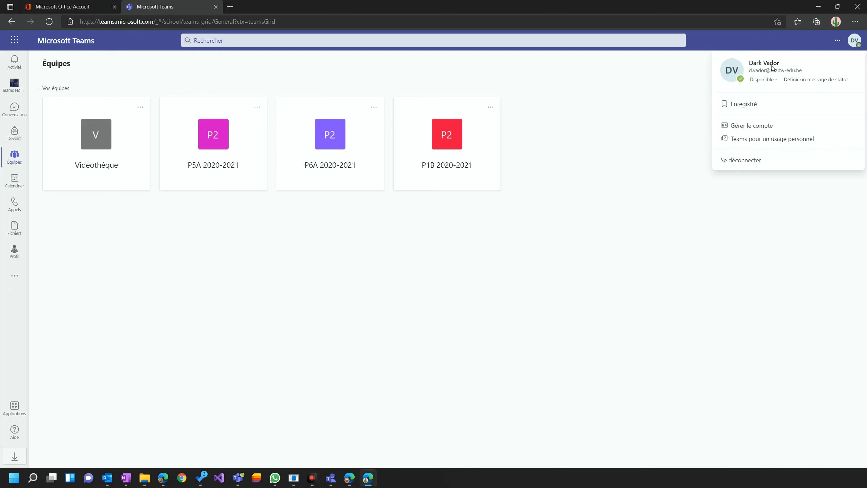
click(553, 260)
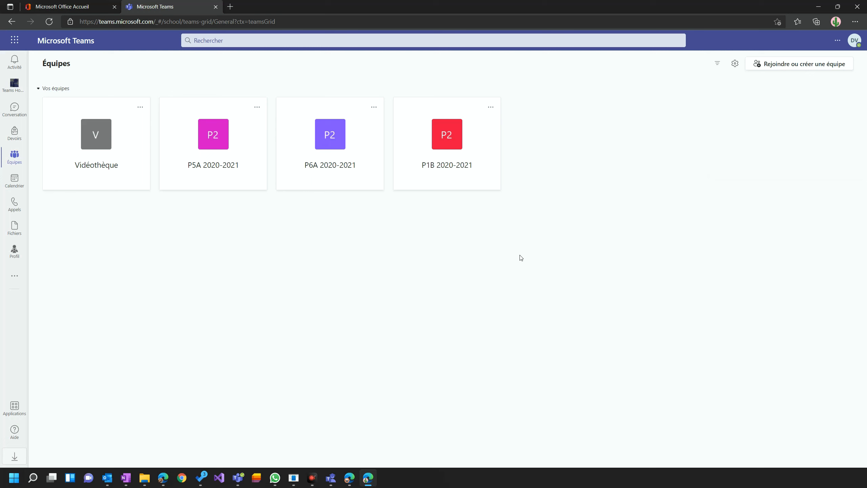
click(449, 147)
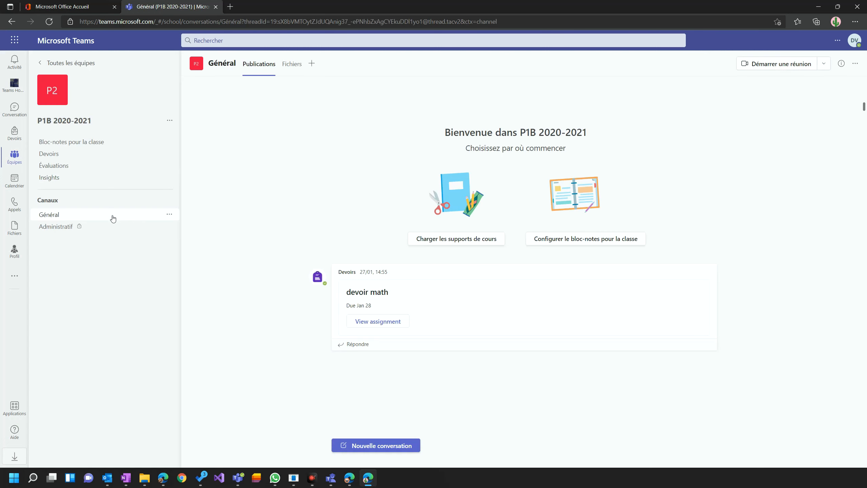
click(106, 229)
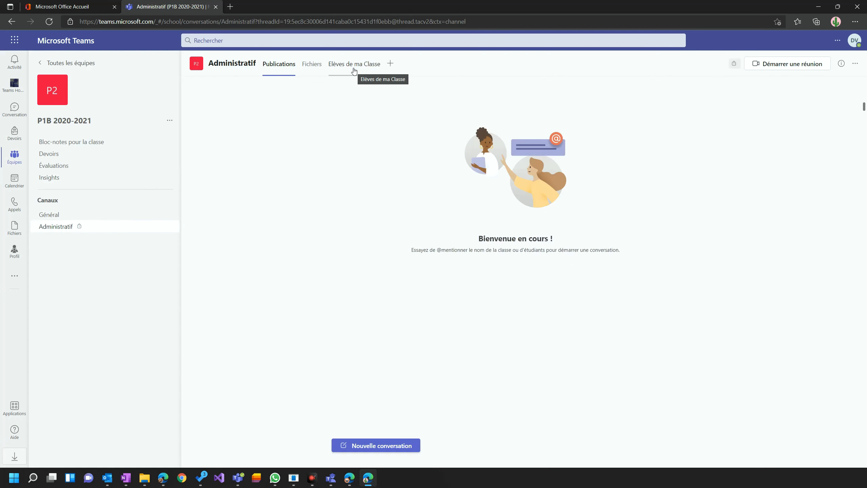
click(354, 69)
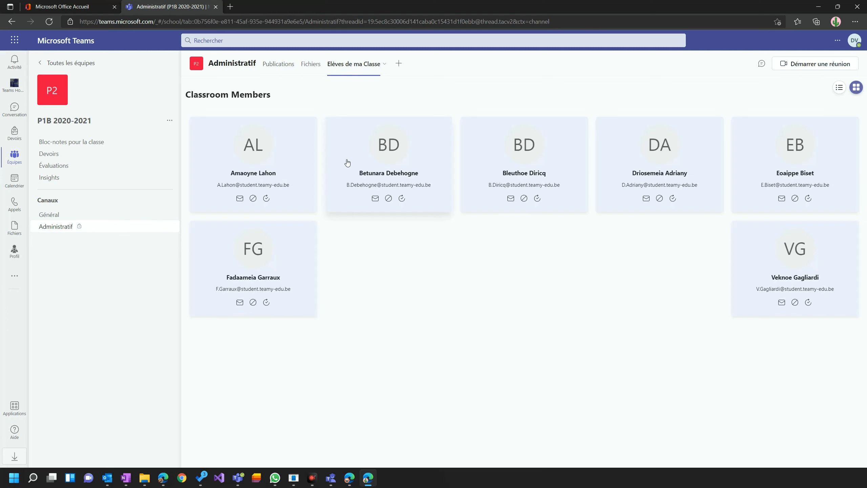
Step: Examine the first student's general profile, viewing the name, job title and secondary email edit forms and the add-address option without saving
click(299, 159)
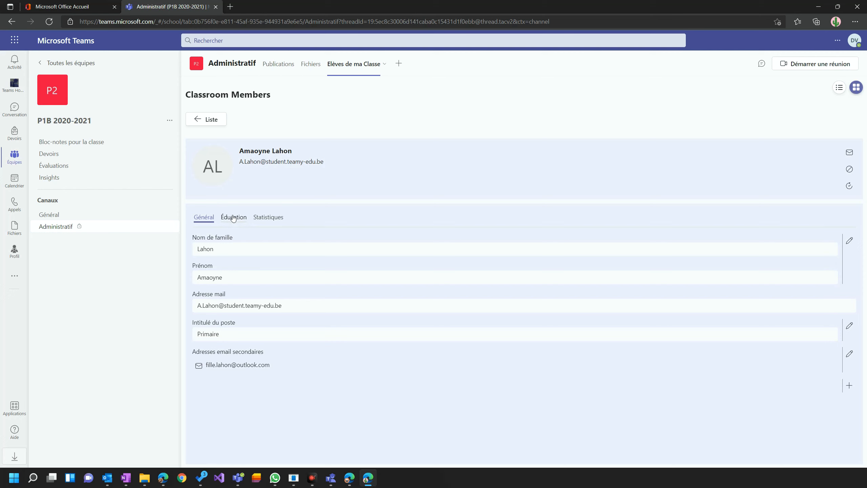
click(850, 241)
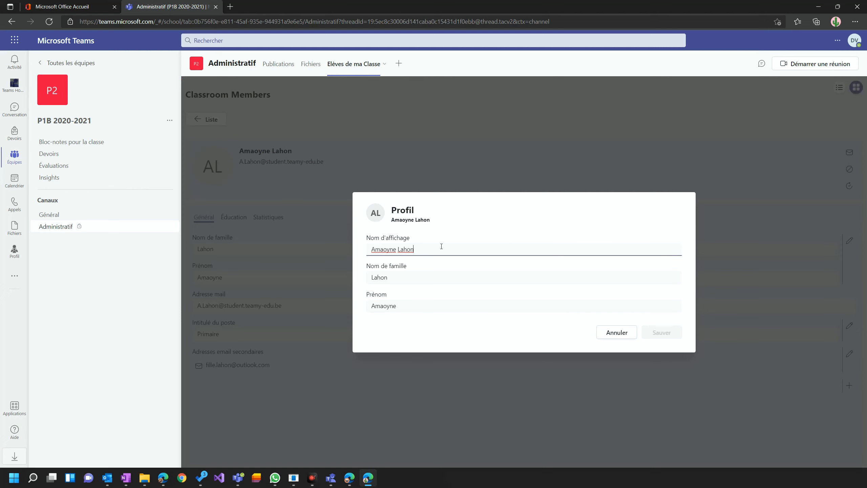
click(617, 333)
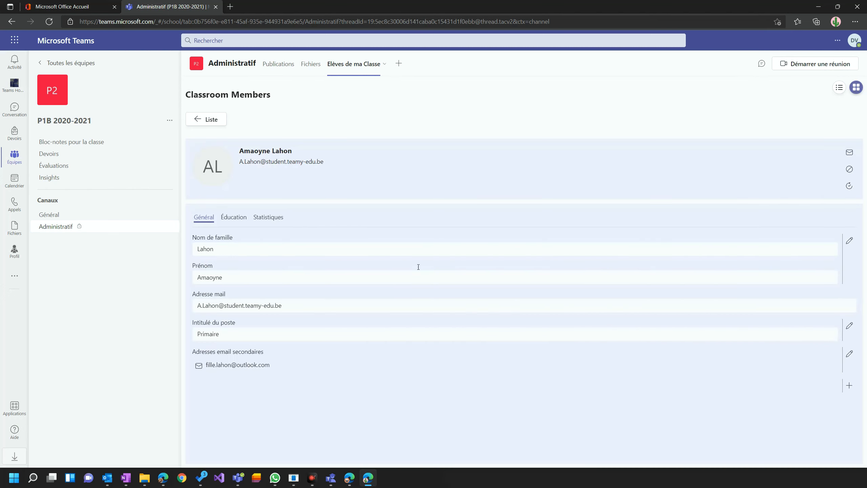
click(850, 327)
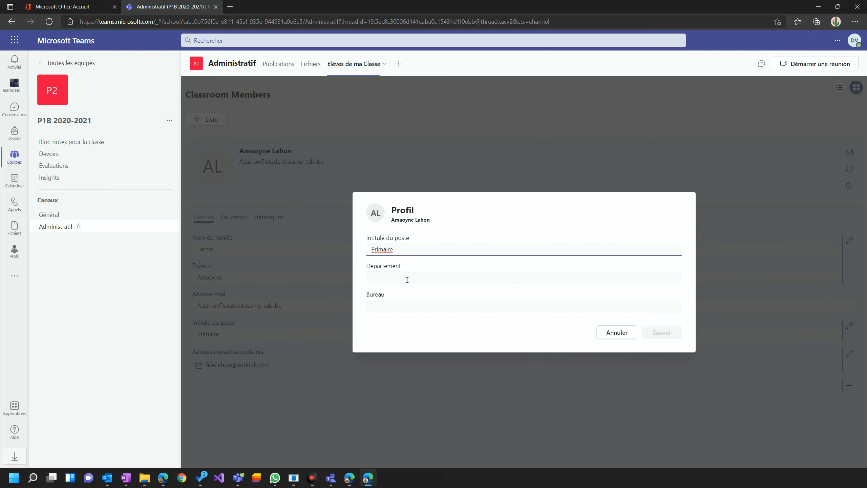
click(621, 333)
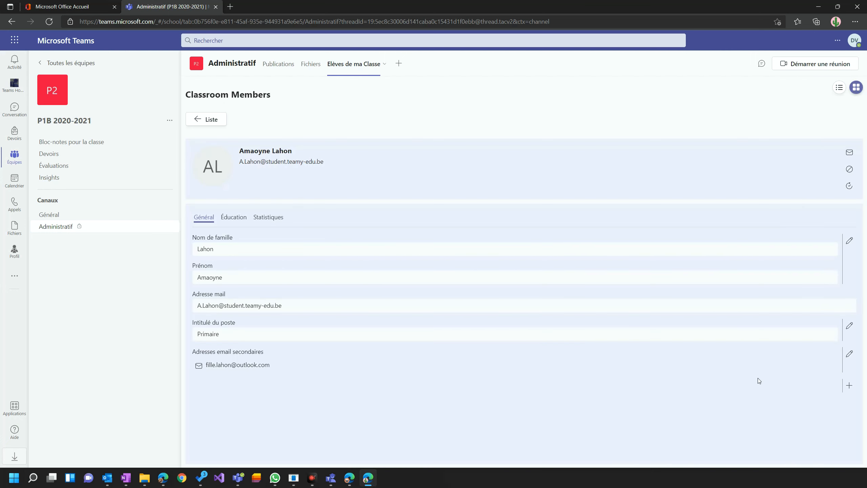
click(850, 354)
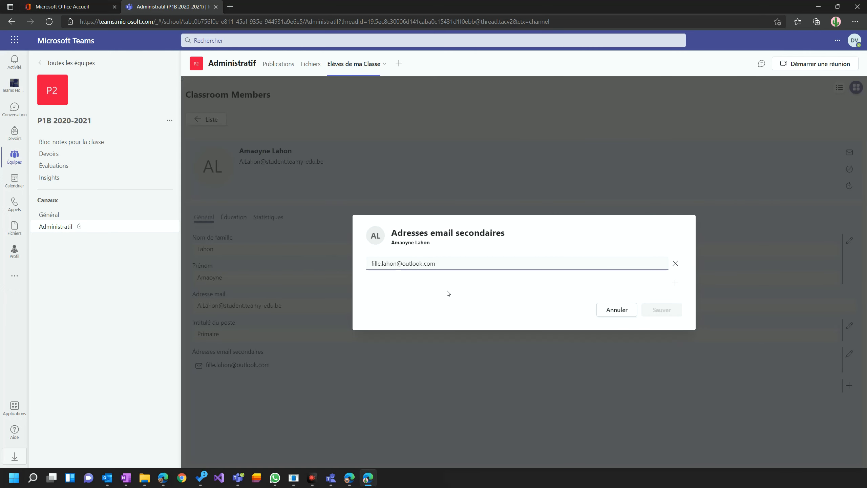
click(616, 314)
click(849, 386)
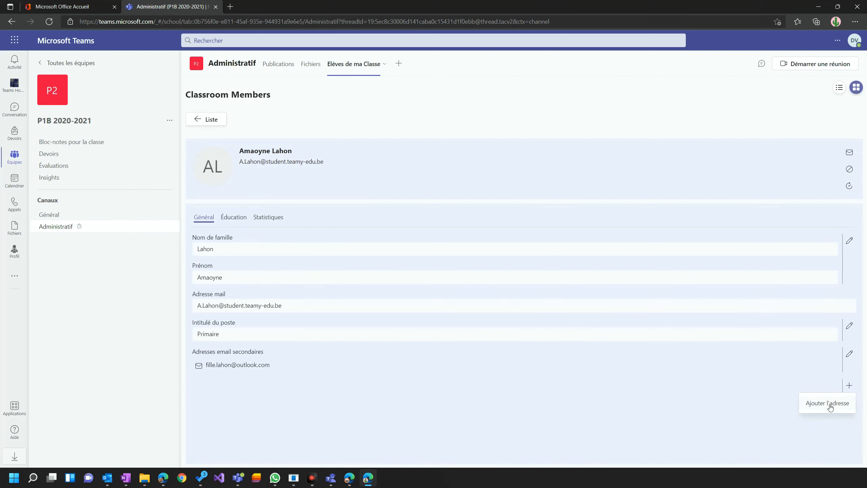
Step: Review the student's education details, viewing the academic data and residence address edit forms without saving any change
click(233, 219)
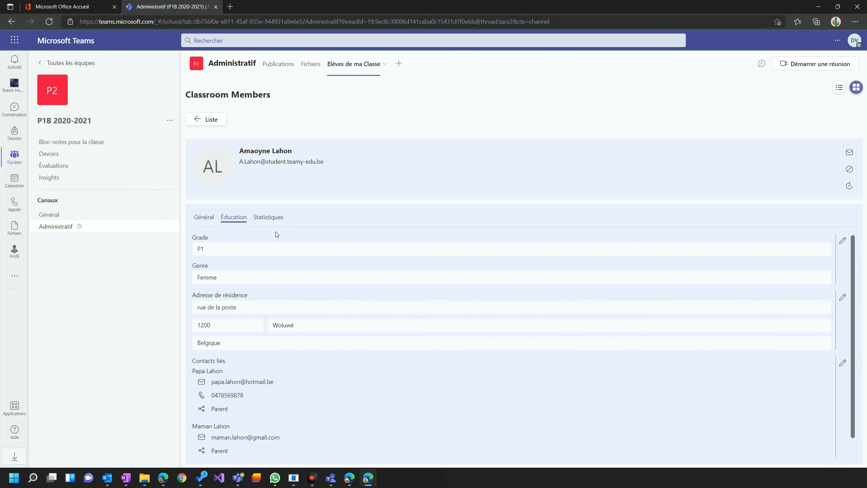
click(842, 242)
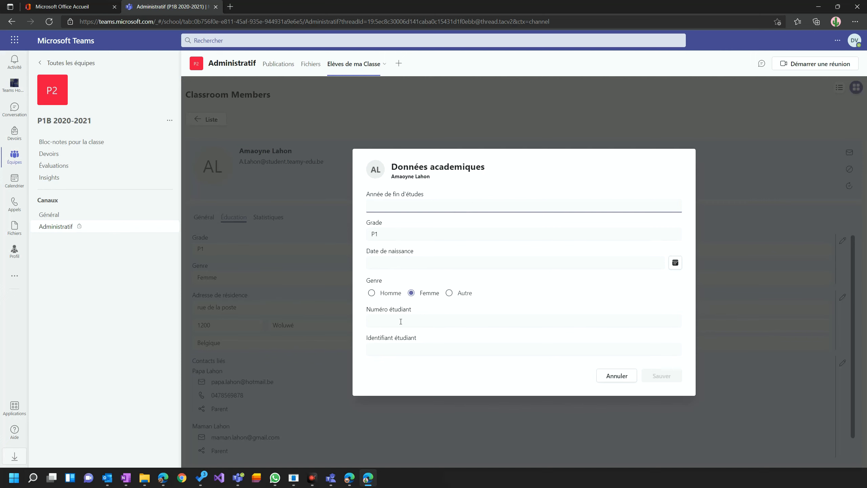
click(617, 376)
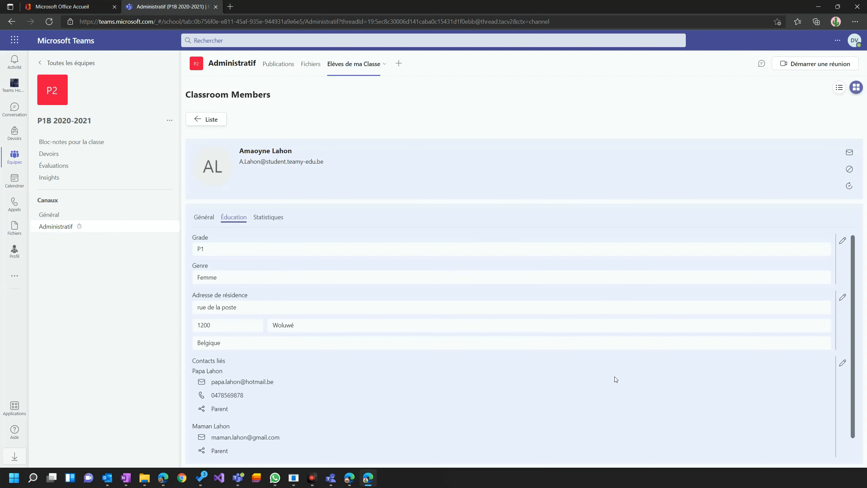
click(843, 297)
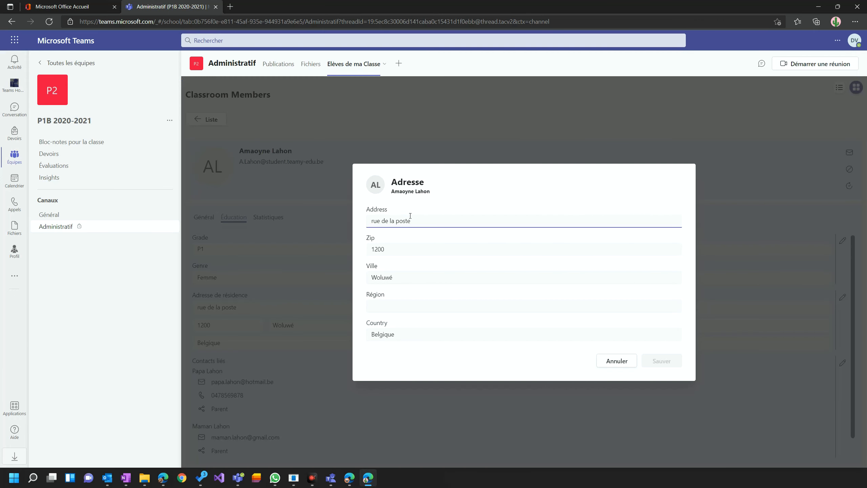
click(621, 364)
scroll(638, 363, down, 1)
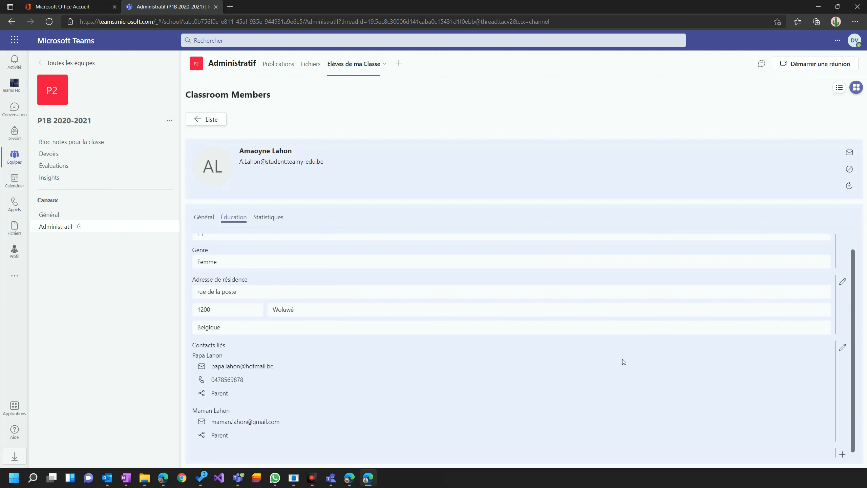
Step: Inspect the student's linked contacts form and the relation options for an additional contact, cancel without saving, and return to the class list
click(842, 342)
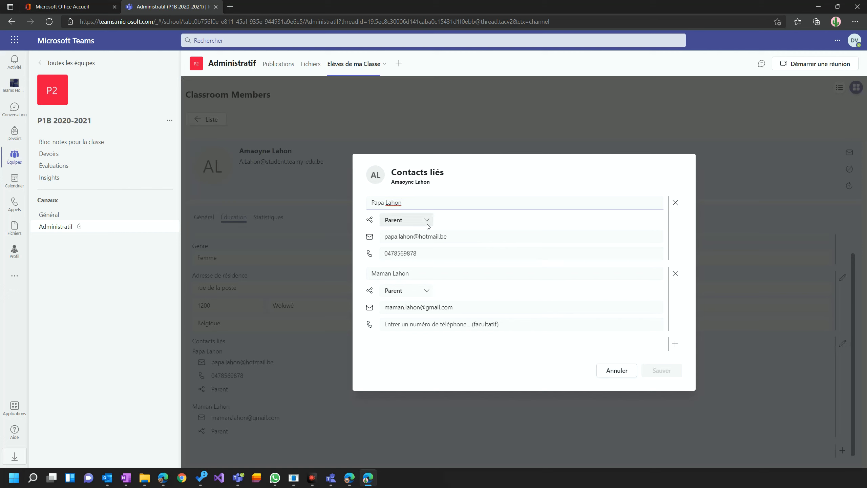
click(428, 253)
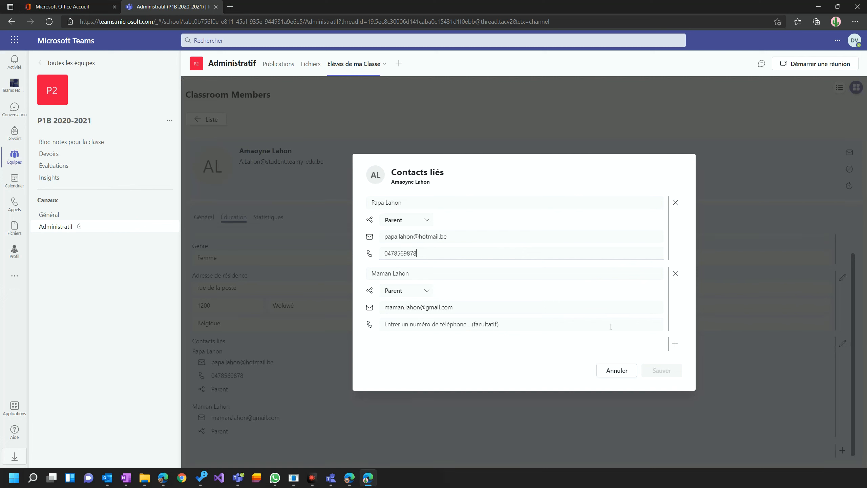
click(676, 344)
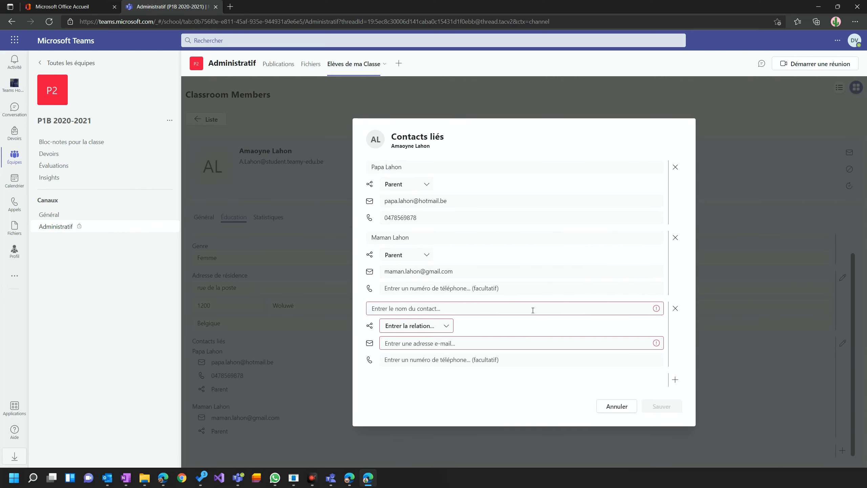
click(446, 327)
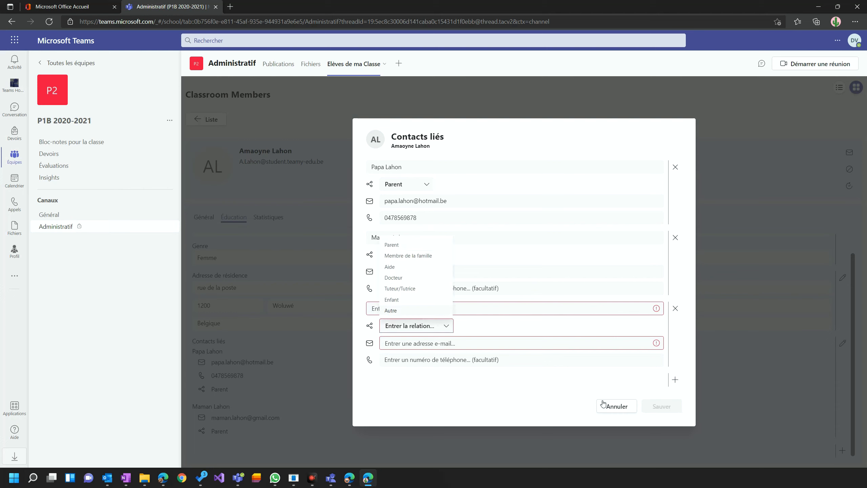
click(611, 406)
click(203, 221)
click(210, 122)
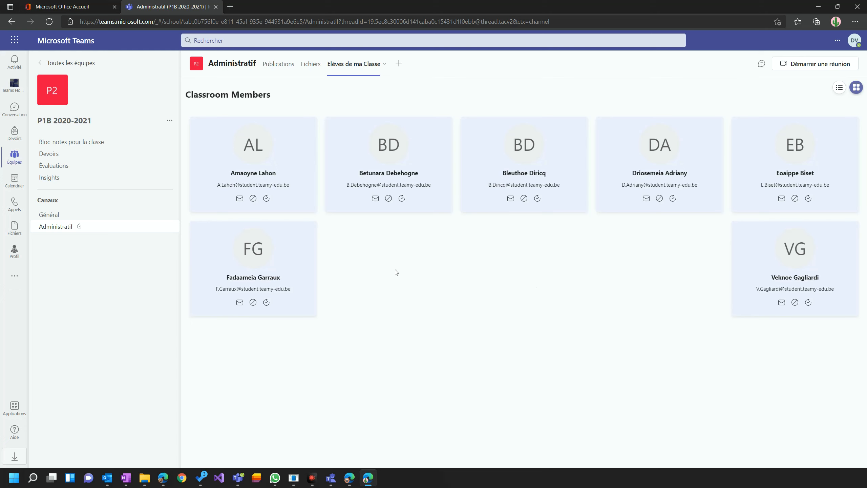
Step: In the Profil app, look up the first student's profile by surname, clear it, and search for a secondary-school student by first name
click(14, 253)
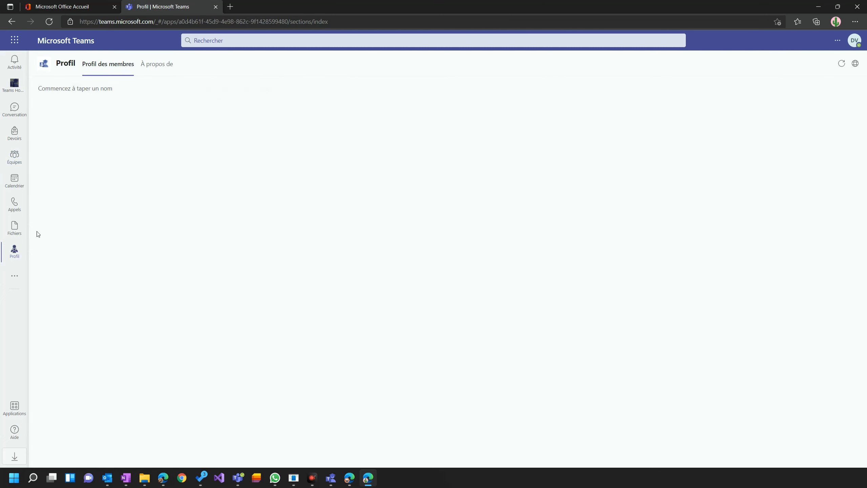
click(78, 89)
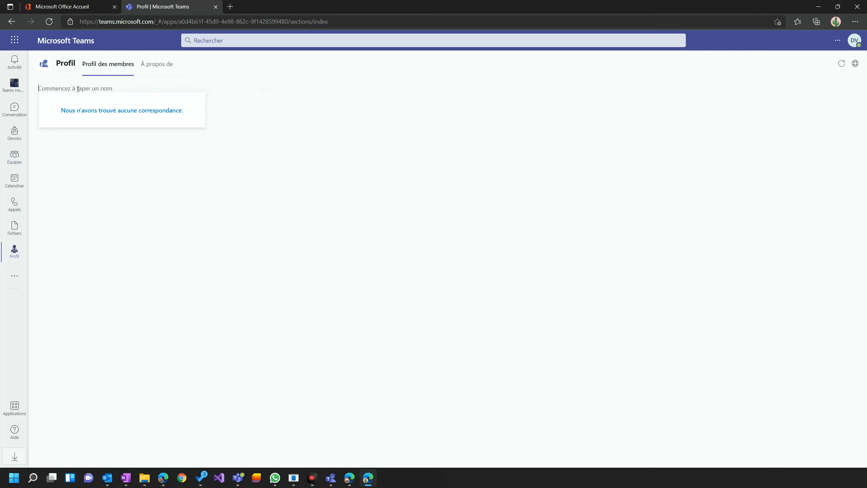
text(lahon)
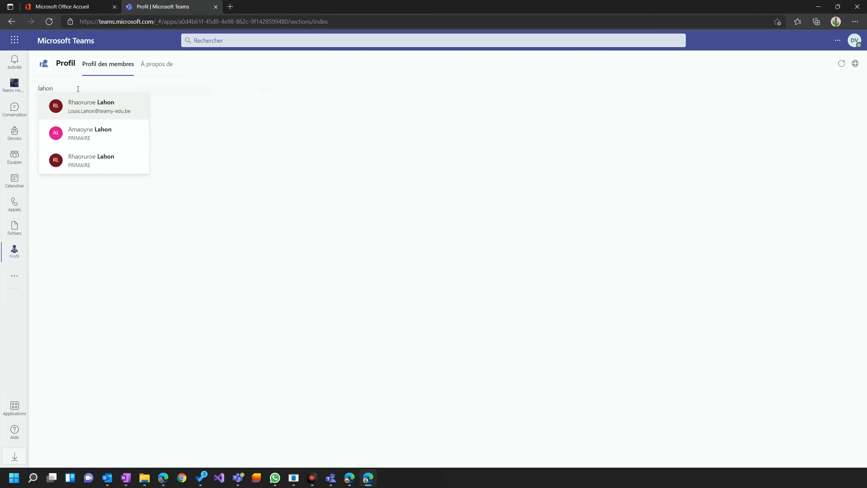
click(91, 134)
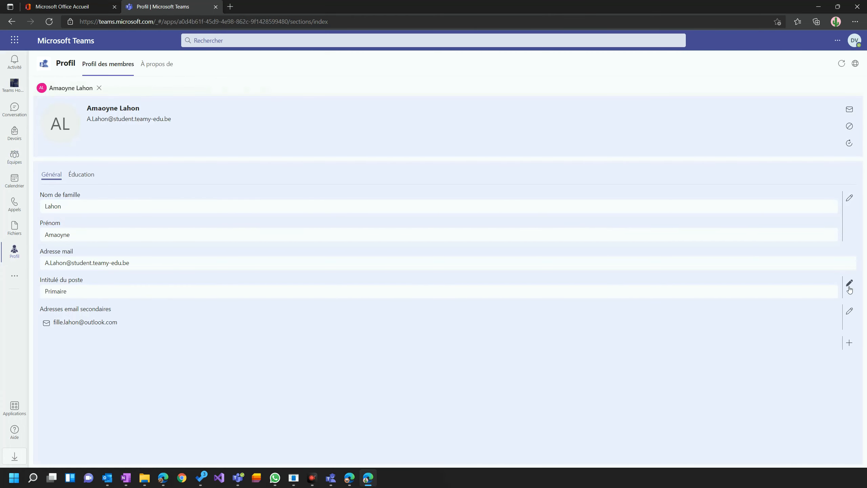
click(100, 88)
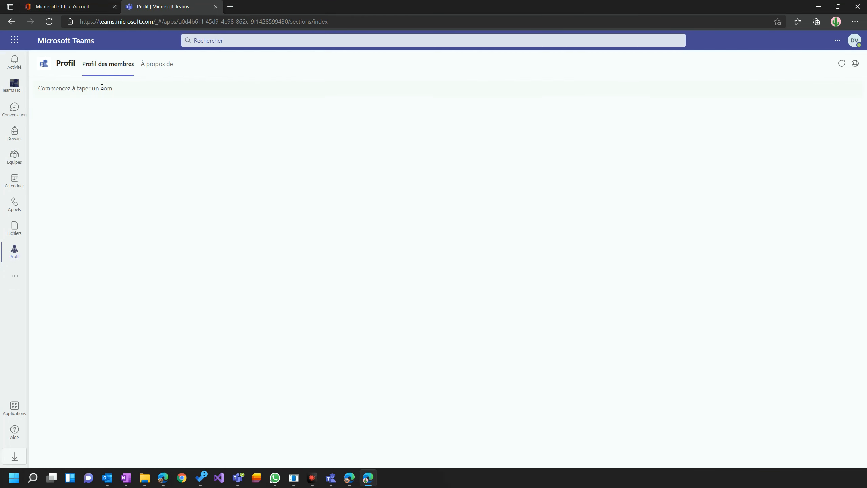
click(92, 90)
text(pierre)
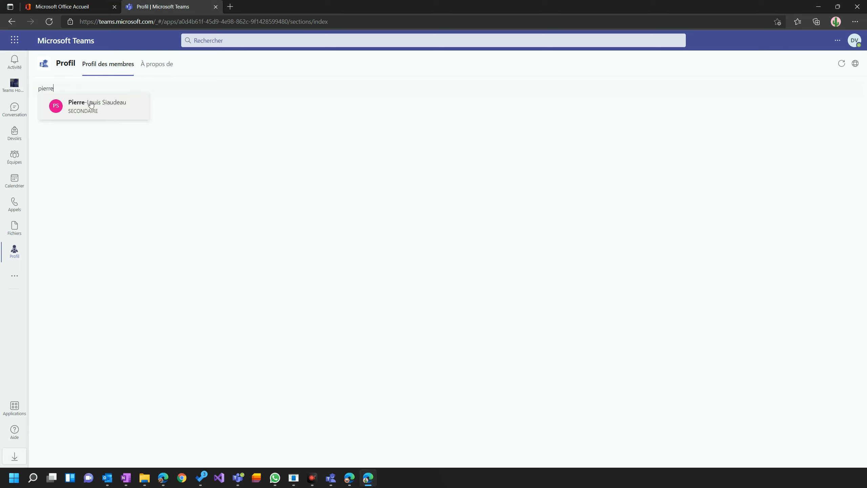
click(91, 104)
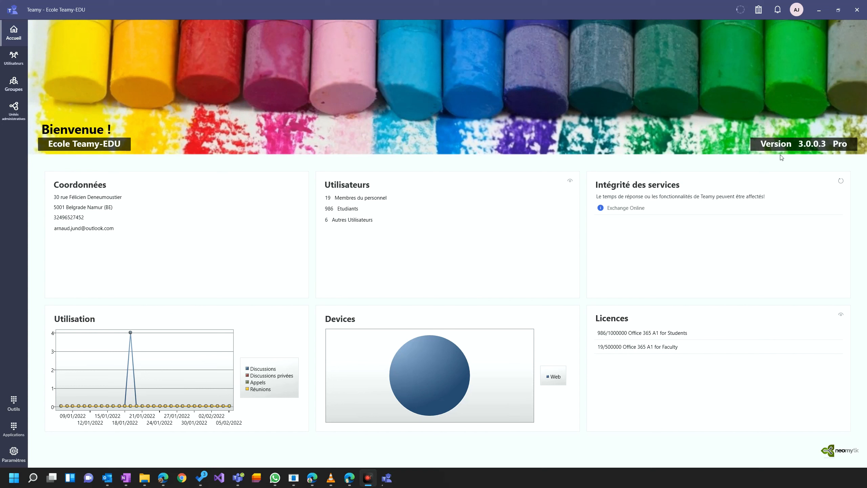
Step: In Teamy, create a school-type administrative unit named "Ecole Primaires", leaving the description and principal details blank
click(12, 119)
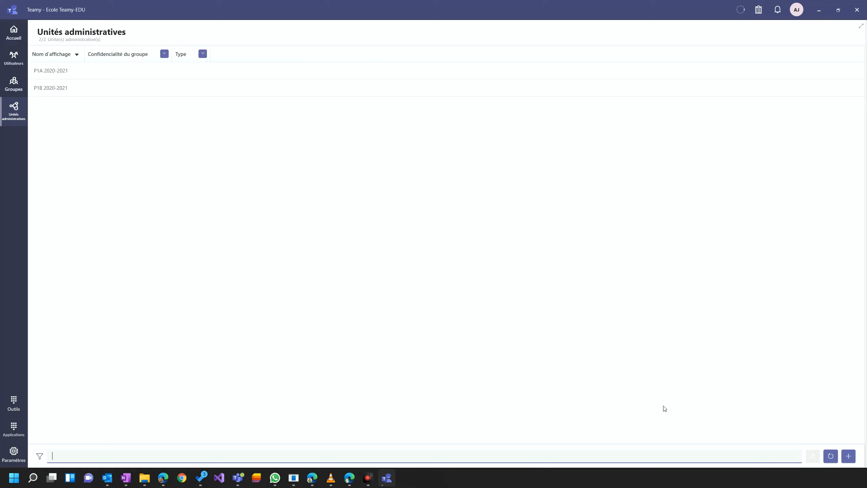
click(848, 456)
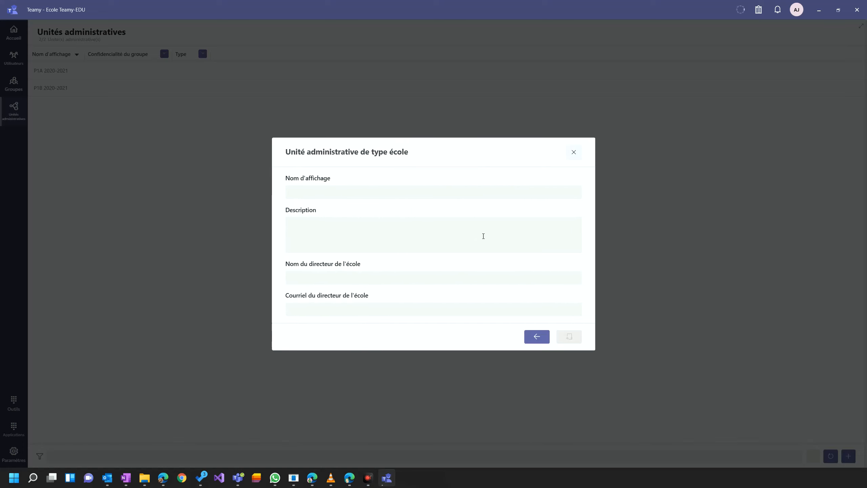
click(340, 189)
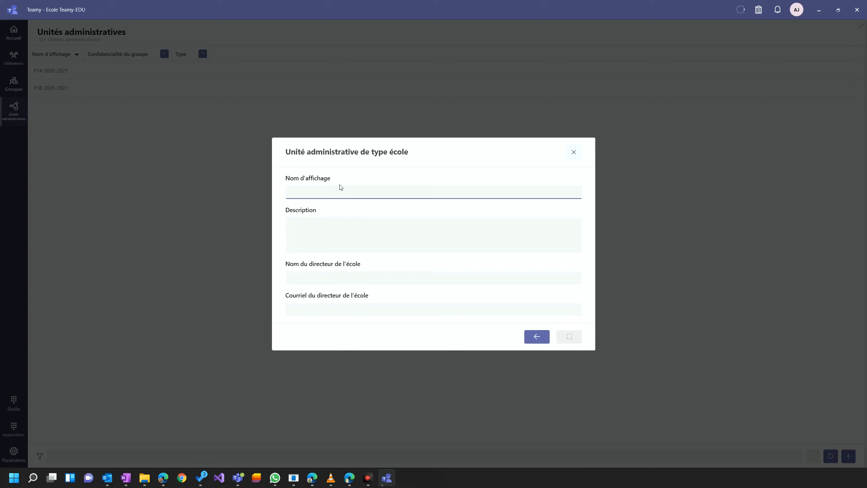
text(Ecole)
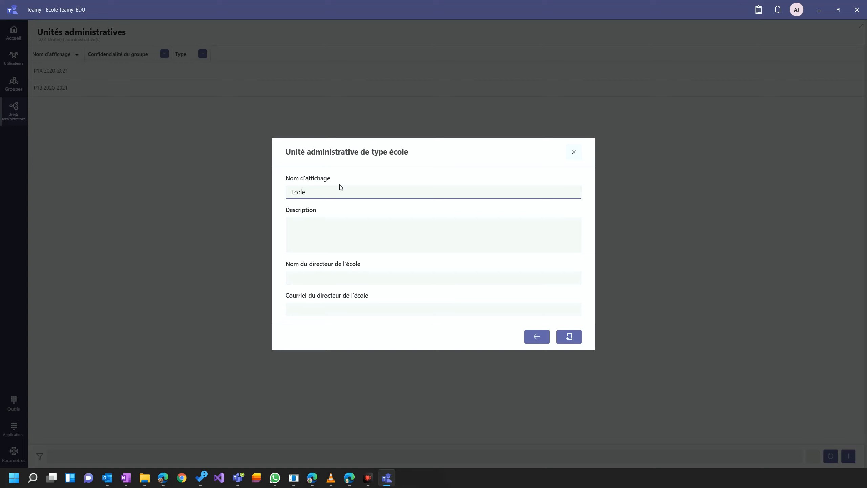
text( Primaires)
click(347, 228)
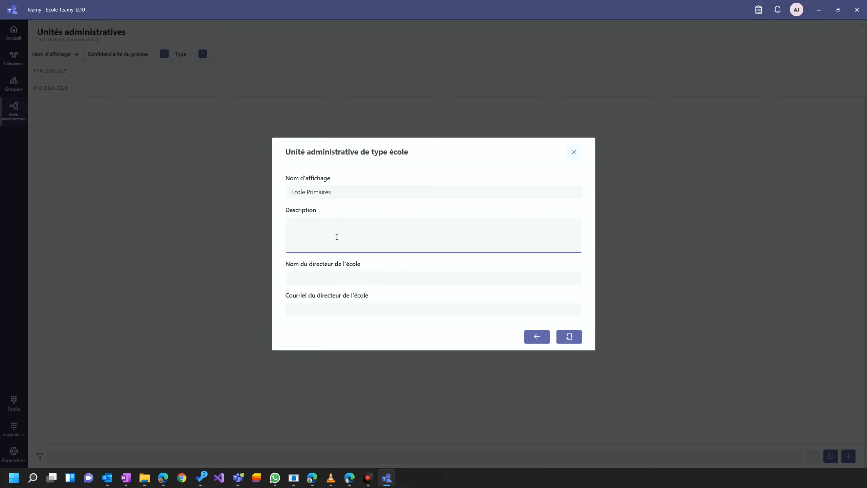
click(333, 278)
click(327, 310)
click(567, 338)
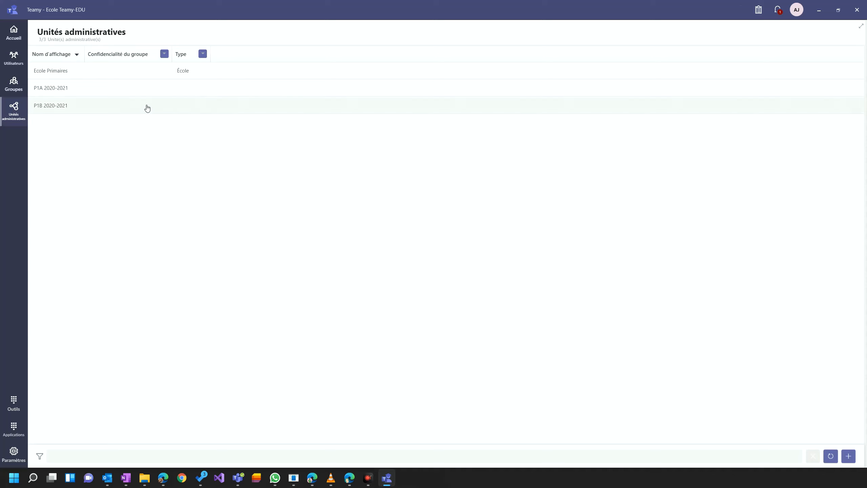
Step: Assign the teacher with the searched surname as User Administrator of the Ecole Primaires unit, and check the unit's members
click(119, 79)
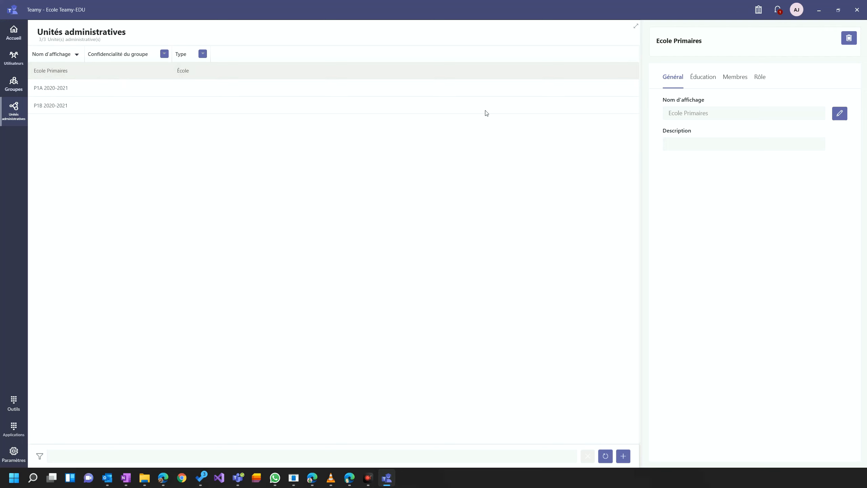
click(761, 80)
click(839, 135)
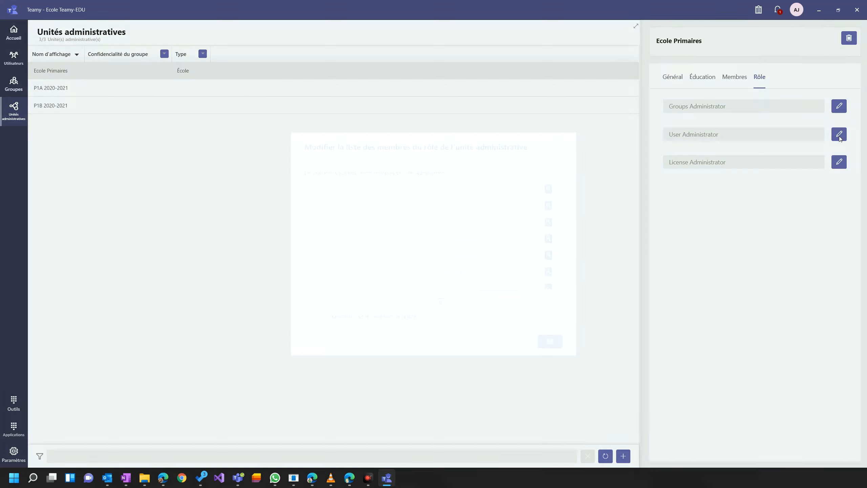
click(507, 301)
text(lahon)
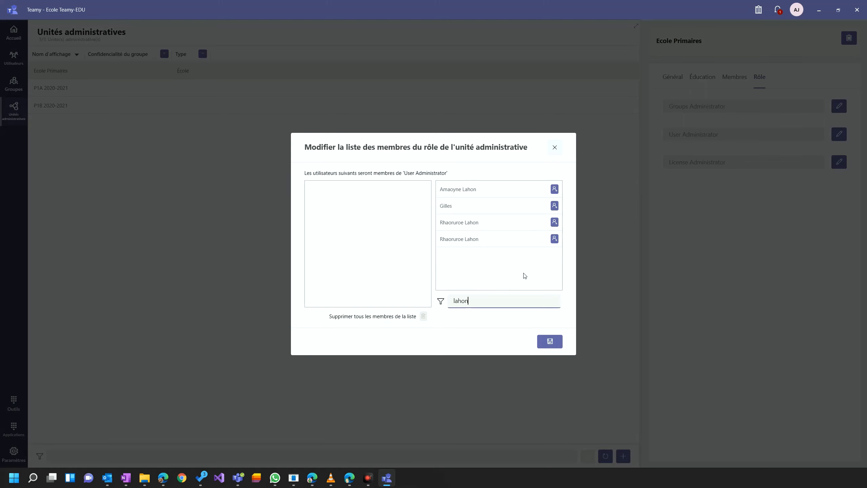
click(554, 189)
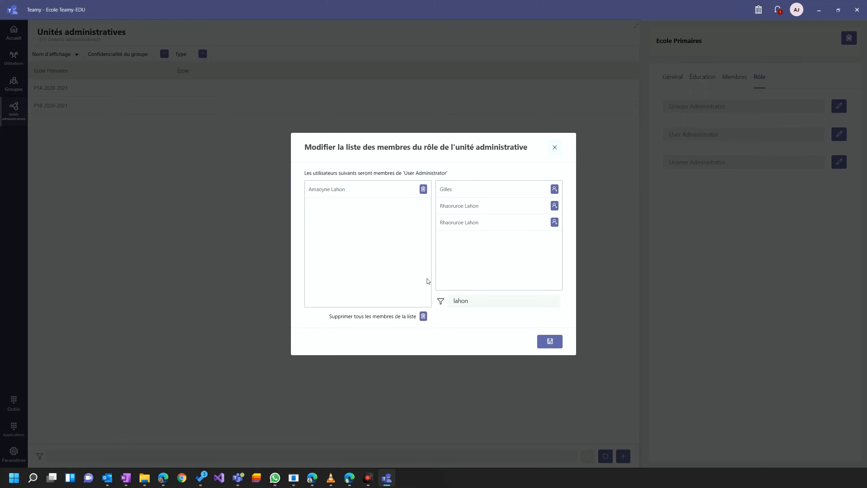
click(550, 341)
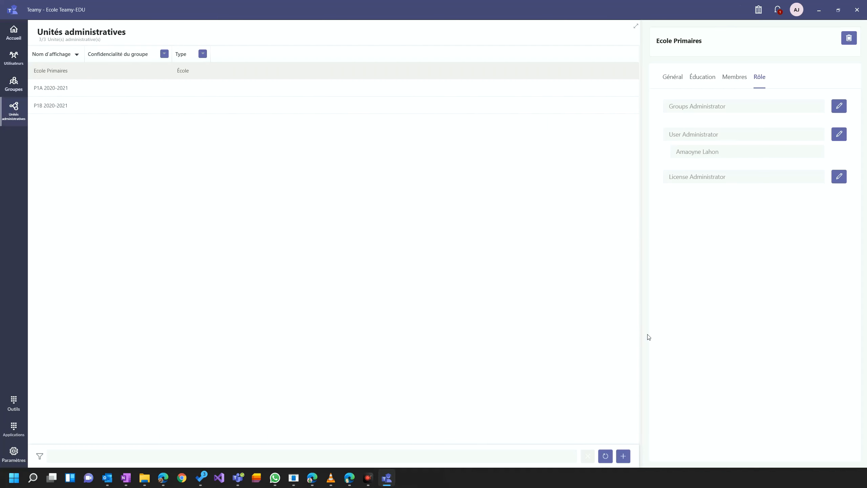
click(733, 81)
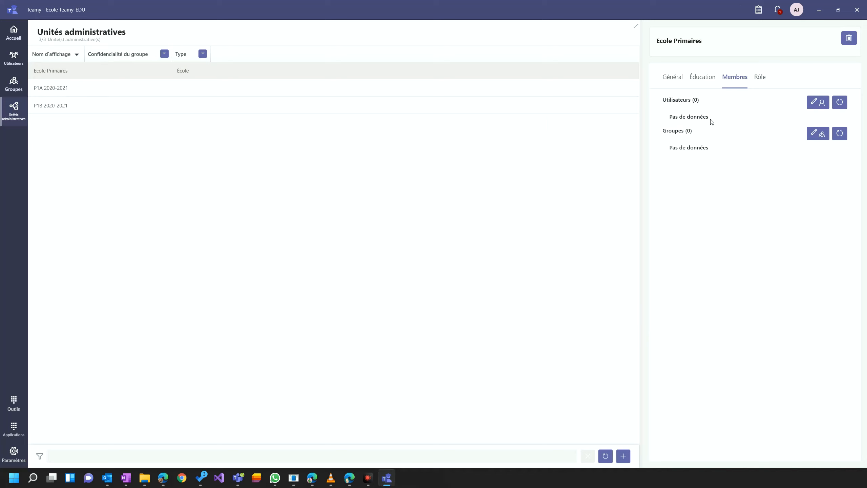
Step: Filter the user list to the main role Étudiant(e), add the Poste column and filter it to Primaire
click(14, 59)
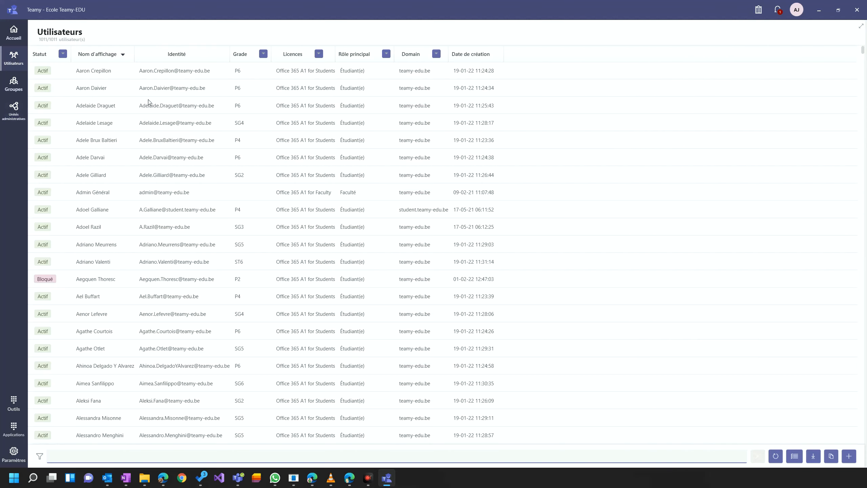
click(387, 54)
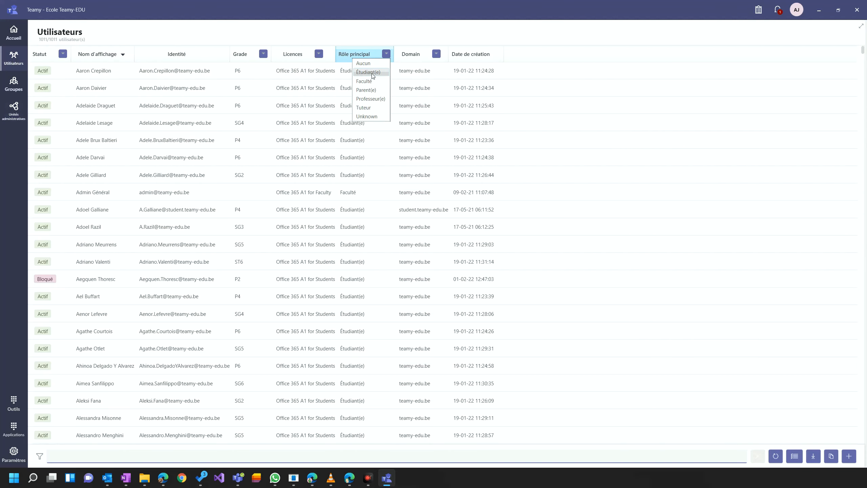
click(372, 74)
click(795, 455)
click(742, 246)
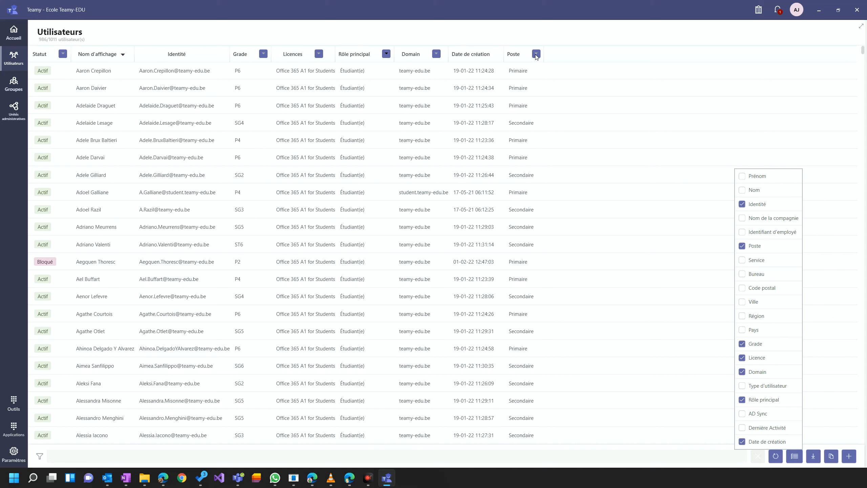
click(537, 54)
click(525, 65)
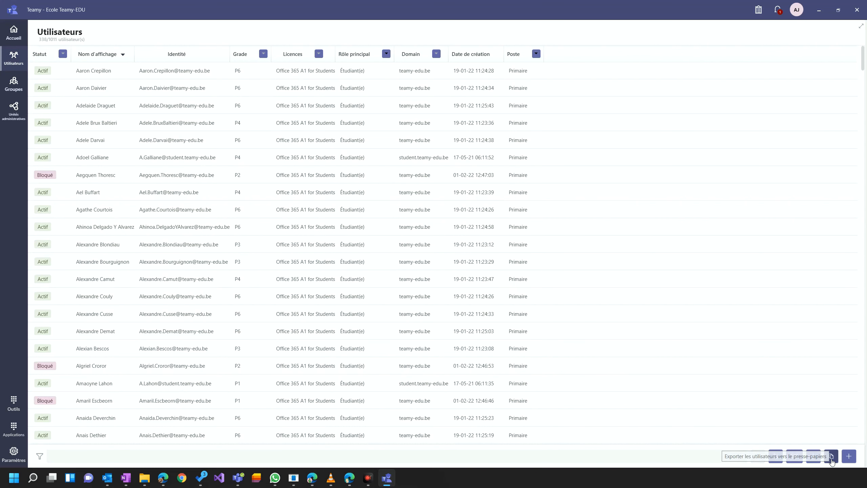
Step: Export the filtered users to a clipboard entry named "Eleves de primaires"
click(831, 458)
click(365, 260)
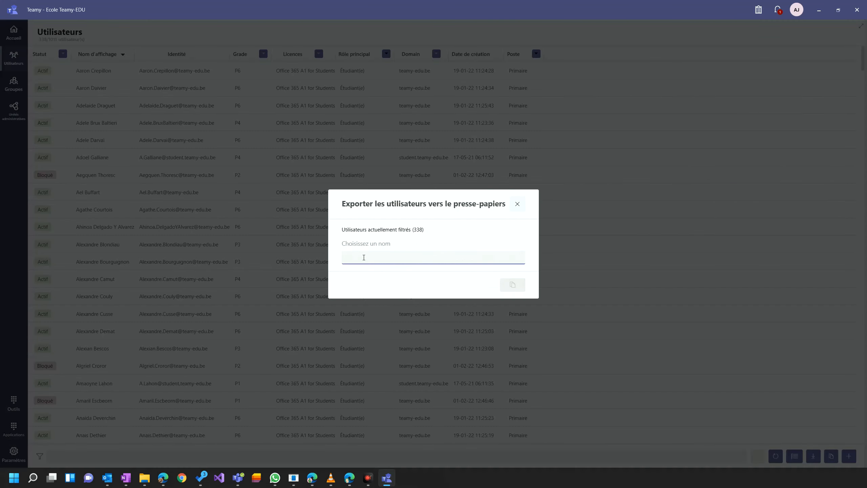
text(Eleves )
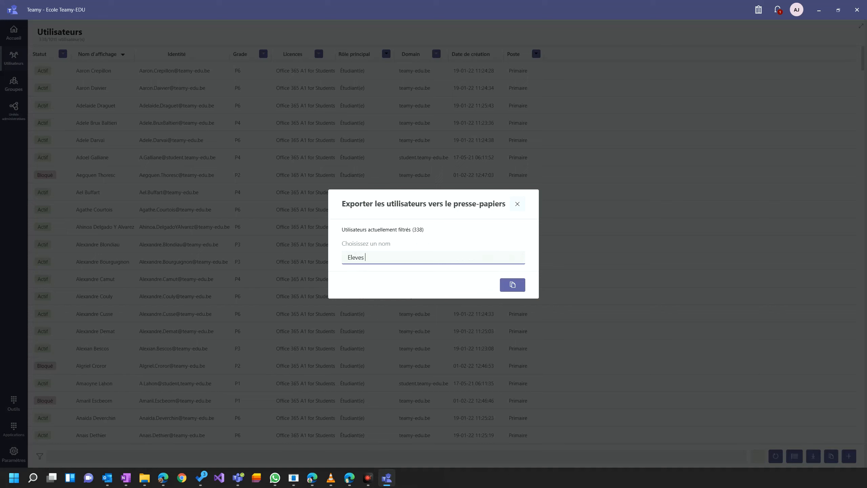
text(de primaires)
click(513, 284)
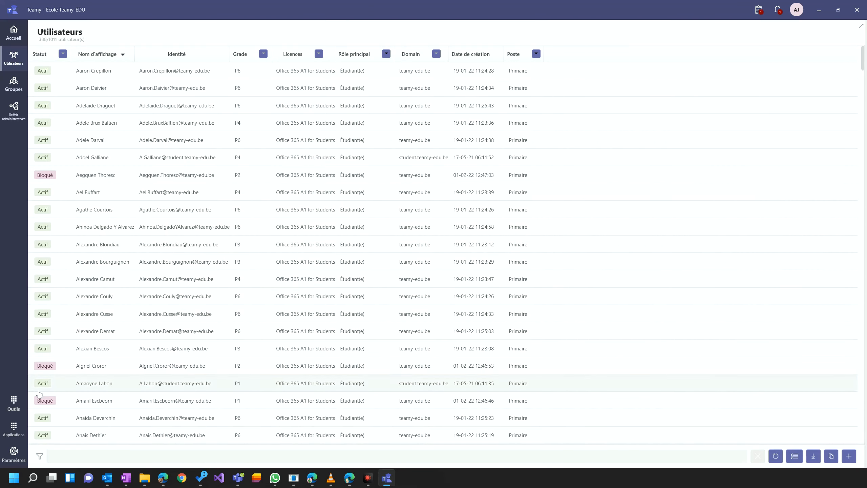
Step: Start the tool for adding users to an administrative unit, with the "Eleves de primaires" clipboard as its source
click(15, 408)
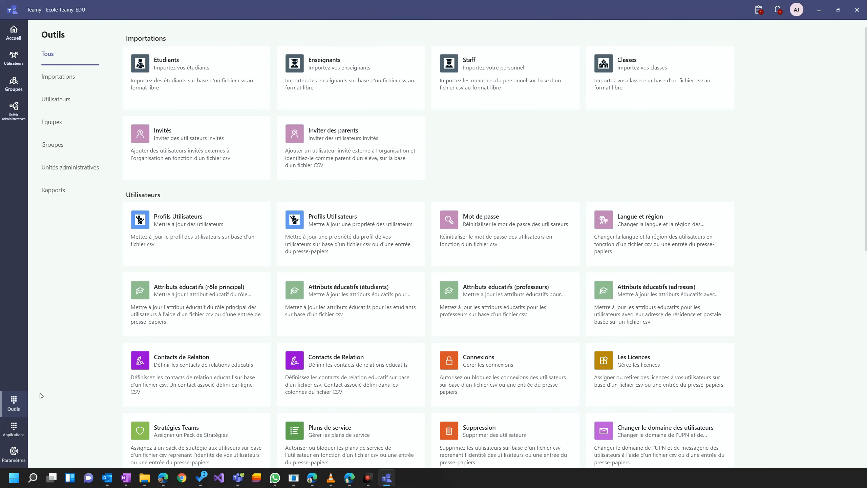
click(64, 171)
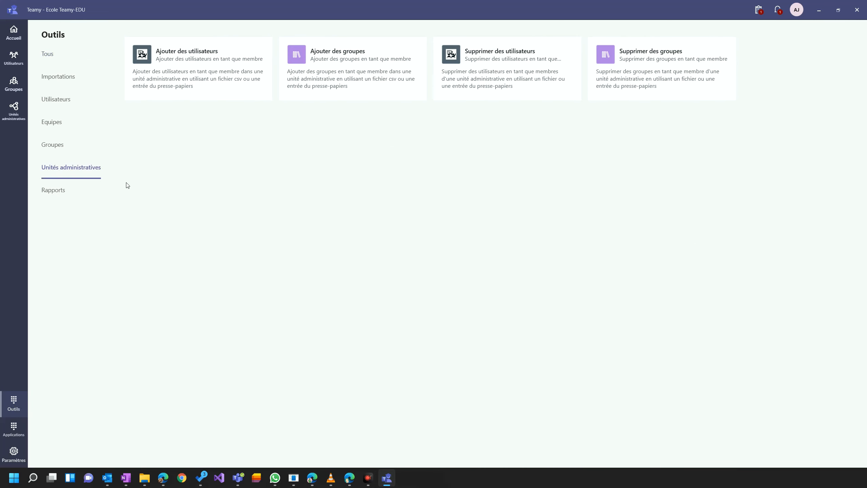
click(217, 75)
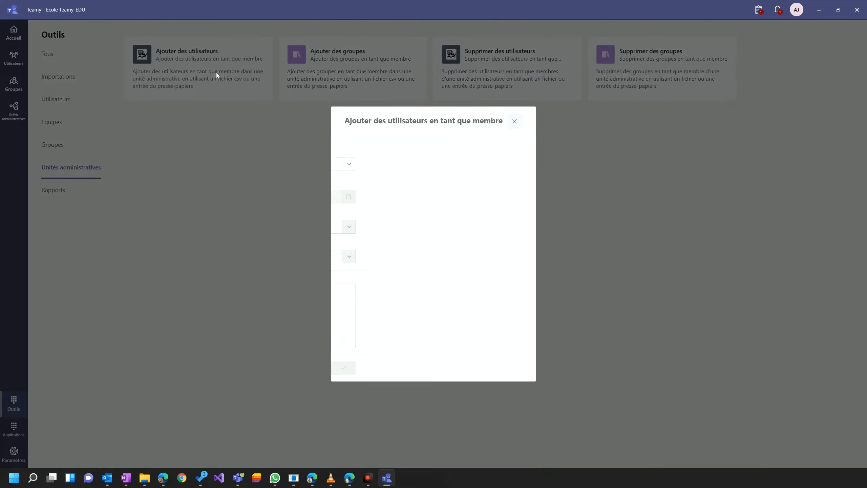
click(516, 165)
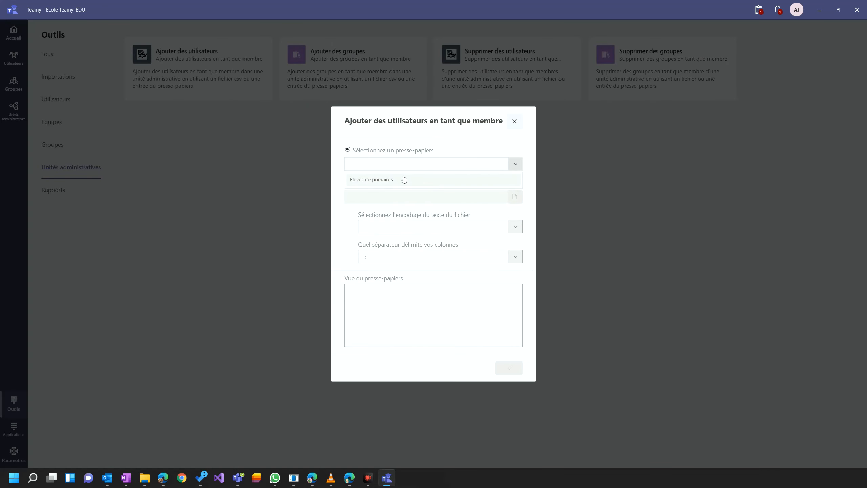
click(388, 179)
click(509, 368)
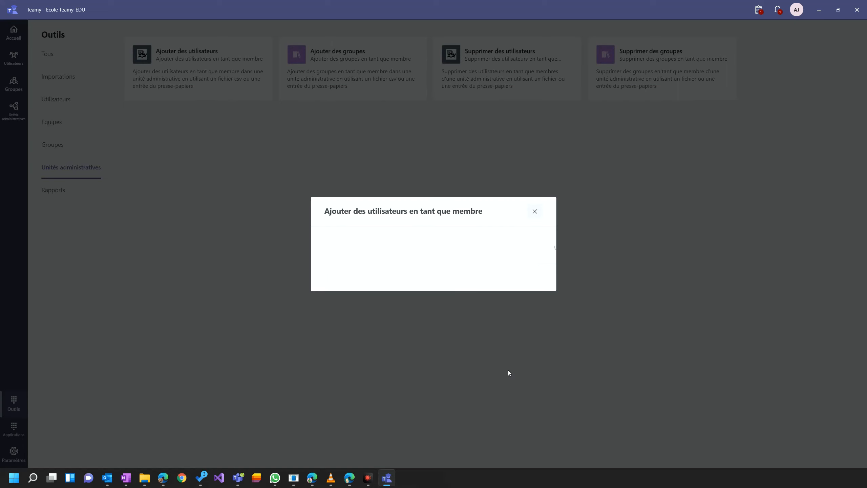
Step: Choose Ecole Primaires as the target unit, run the member addition, and clear the completed notifications
click(526, 248)
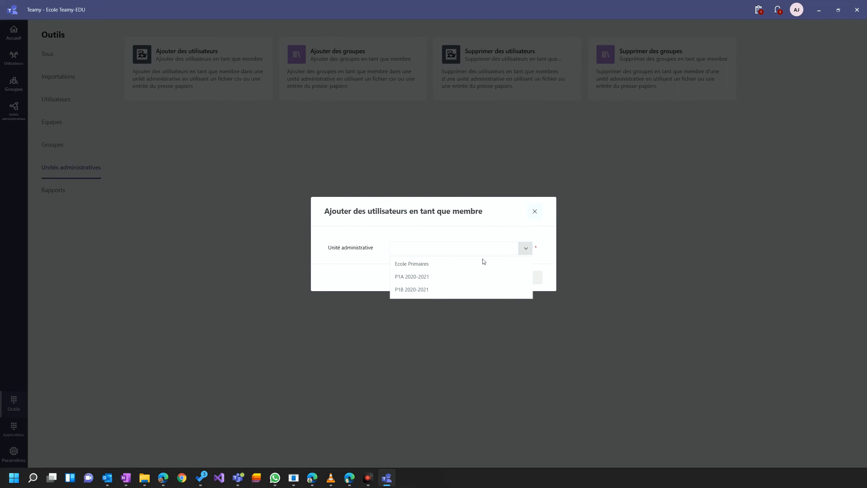
click(424, 266)
click(525, 280)
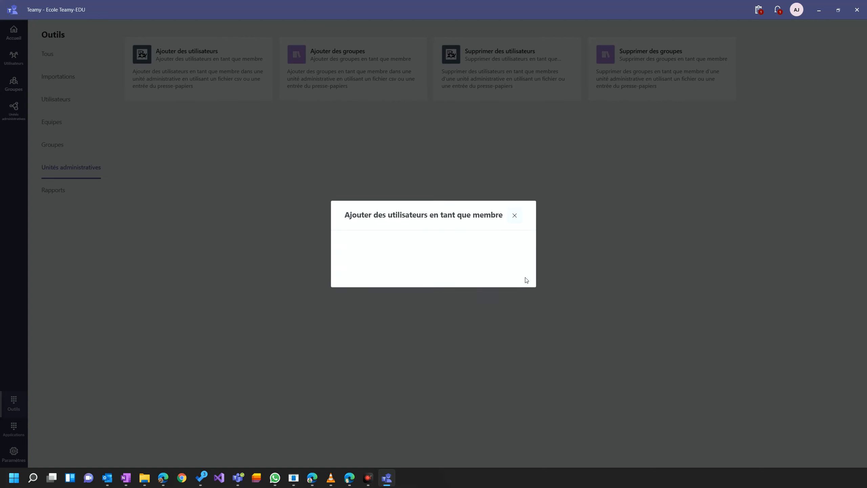
click(512, 276)
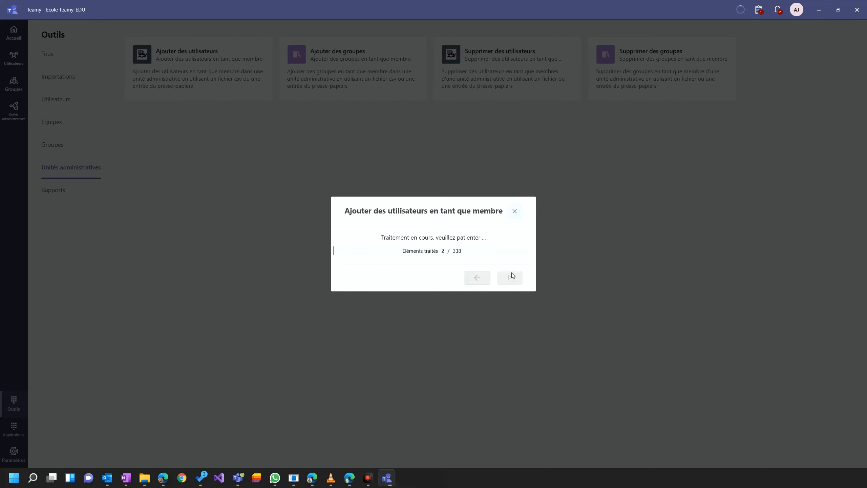
click(515, 213)
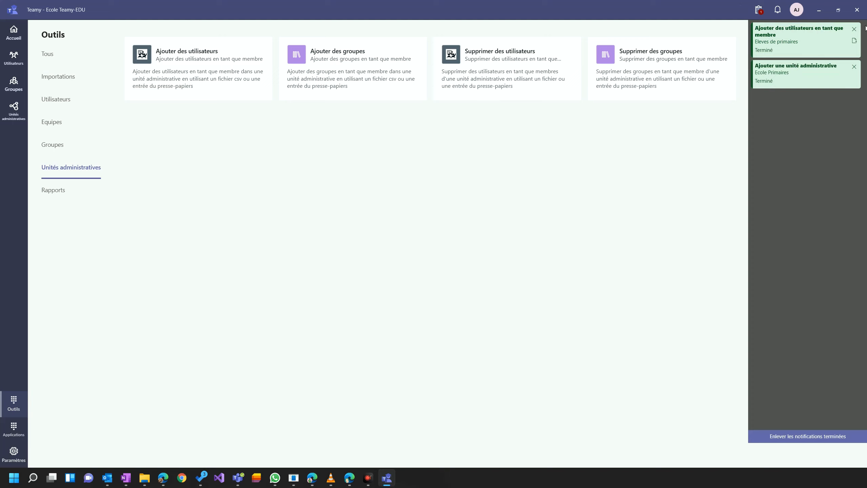
click(823, 437)
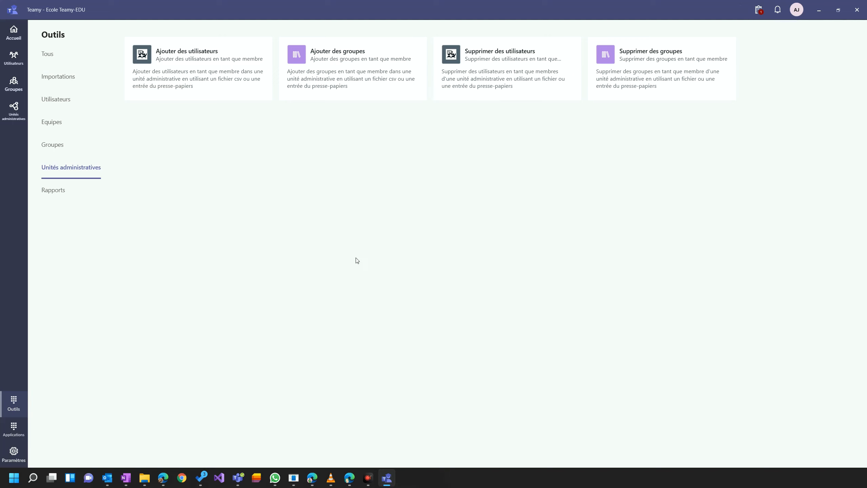
Step: Review the member list and the assigned roles of the Ecole Primaires administrative unit
click(14, 115)
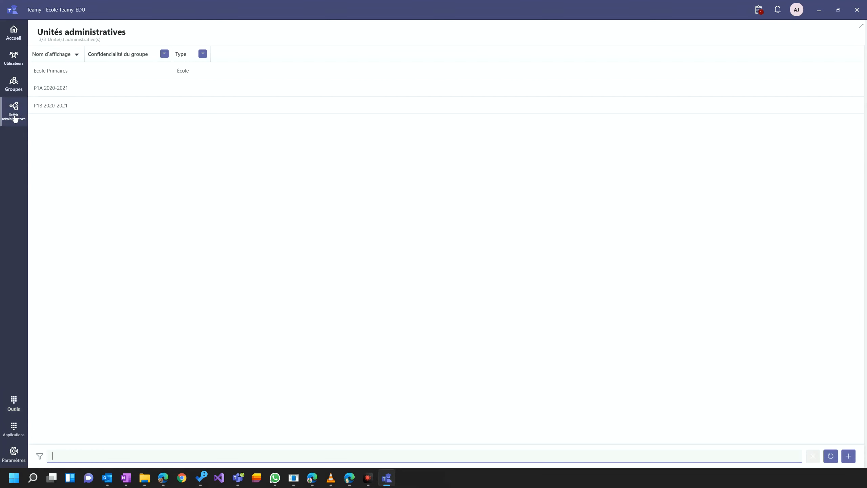
click(53, 74)
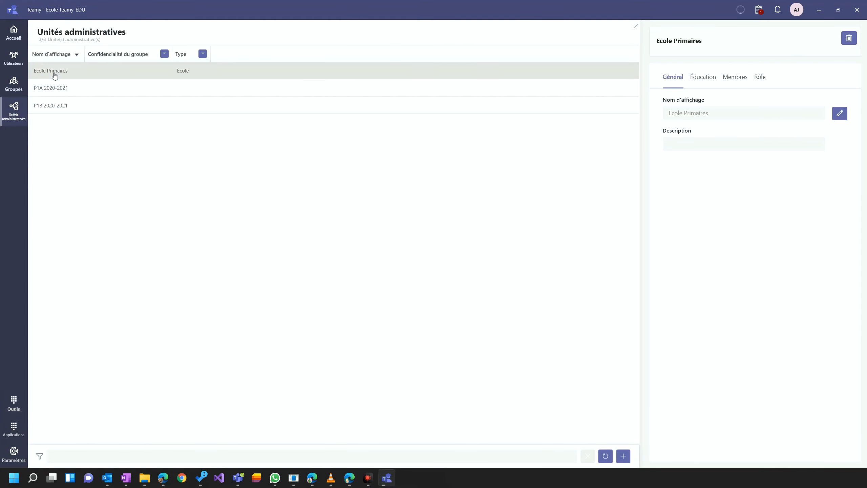
click(739, 81)
scroll(834, 203, up, 10)
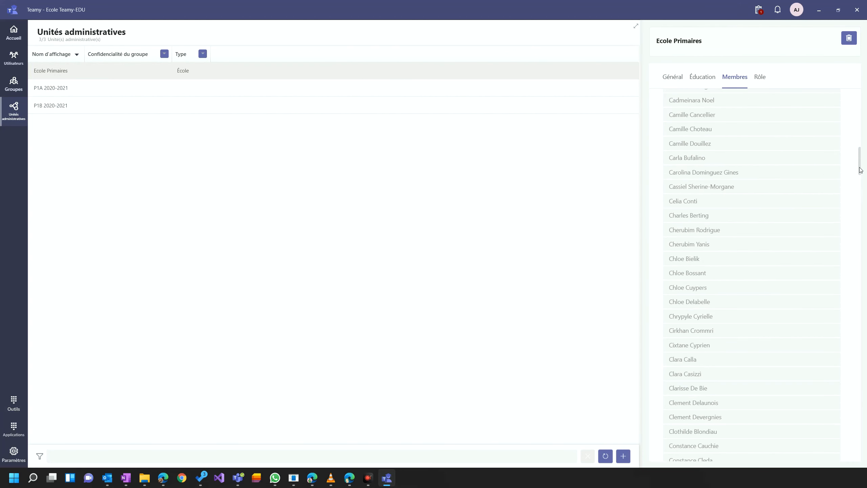
drag(859, 172, 863, 101)
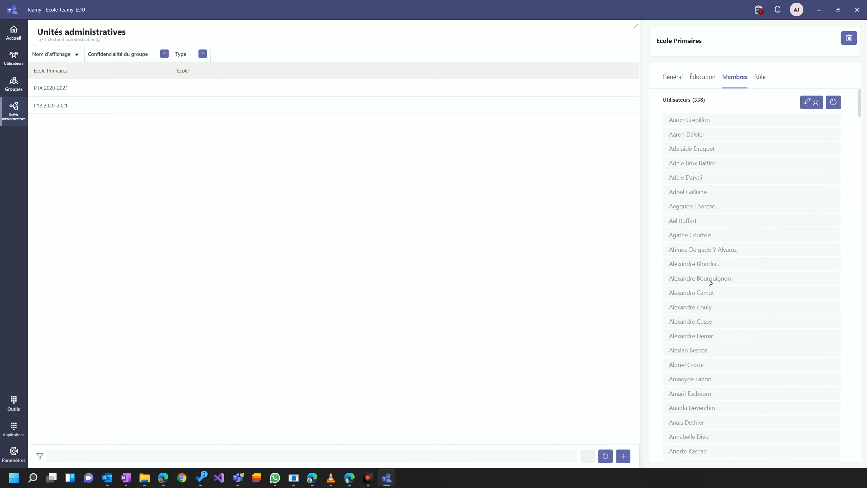
click(757, 76)
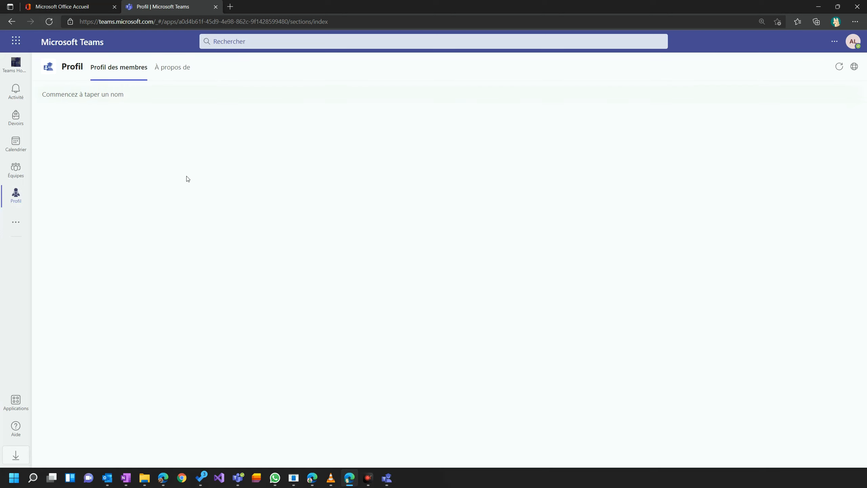
Step: Look up a primary student by first name in Profil, review the student's general and education details, and close the profile
click(138, 93)
text(aaron)
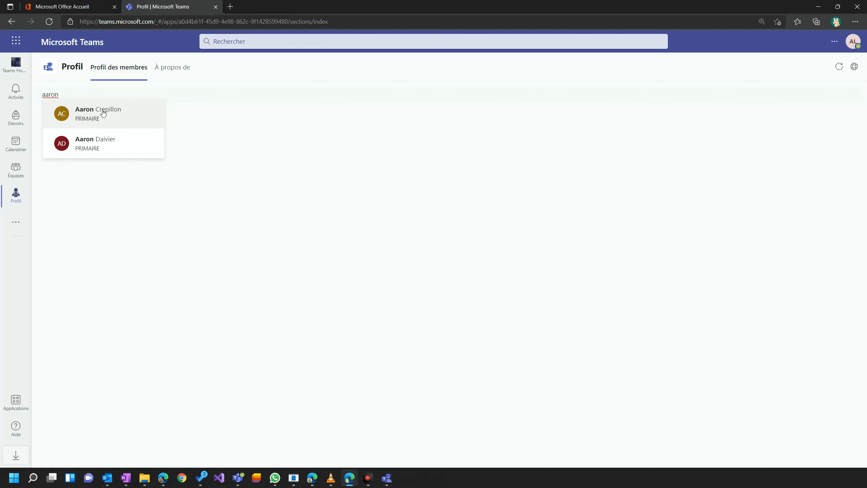
click(102, 112)
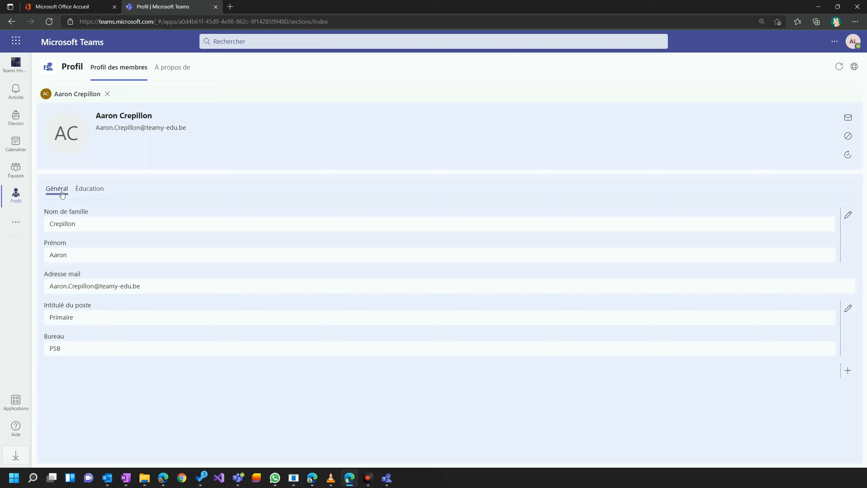
click(88, 194)
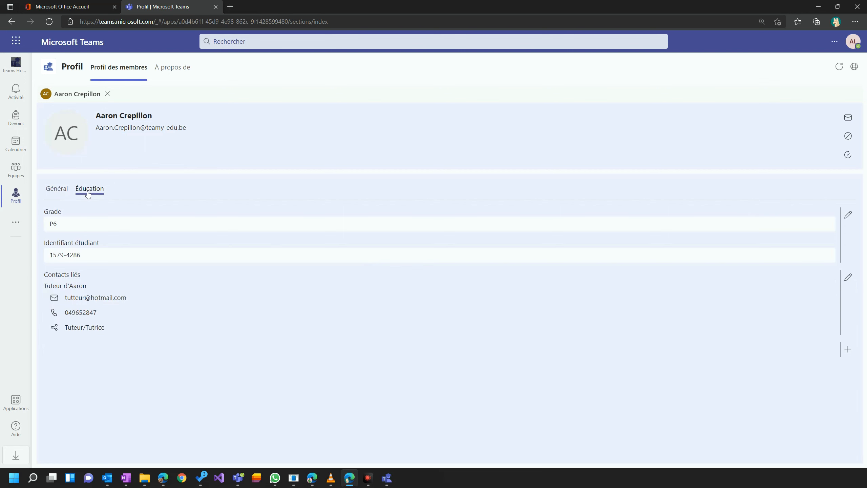
click(58, 190)
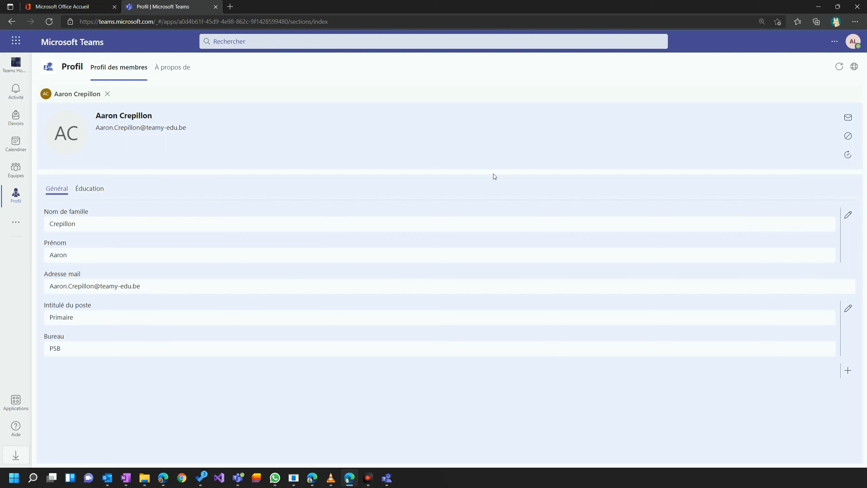
click(107, 97)
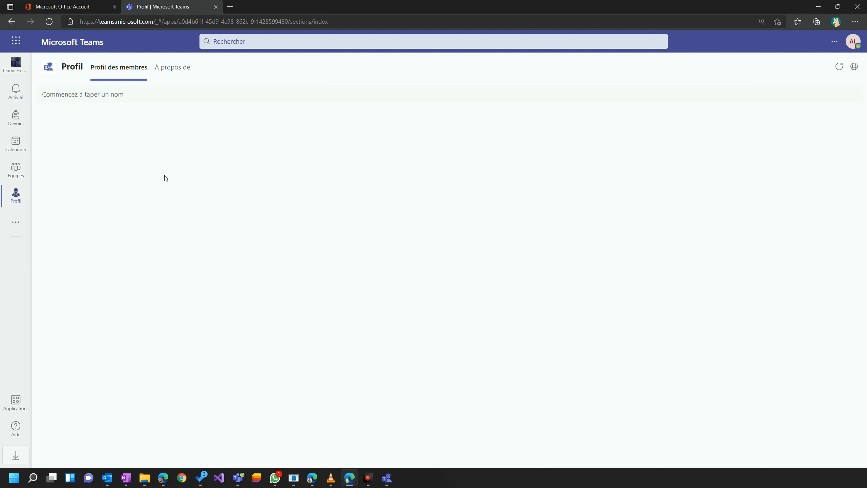
Step: Look up a secondary student by last name in Profil, check access to the student's profile, and close it
click(88, 99)
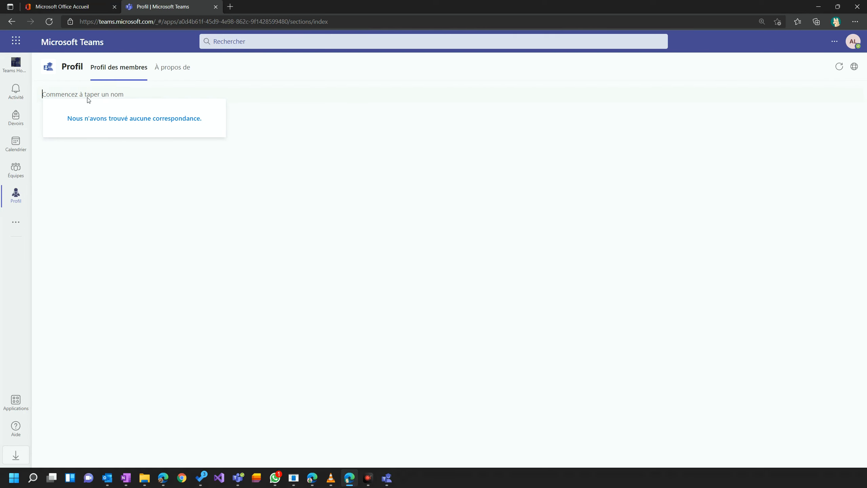
text(razil)
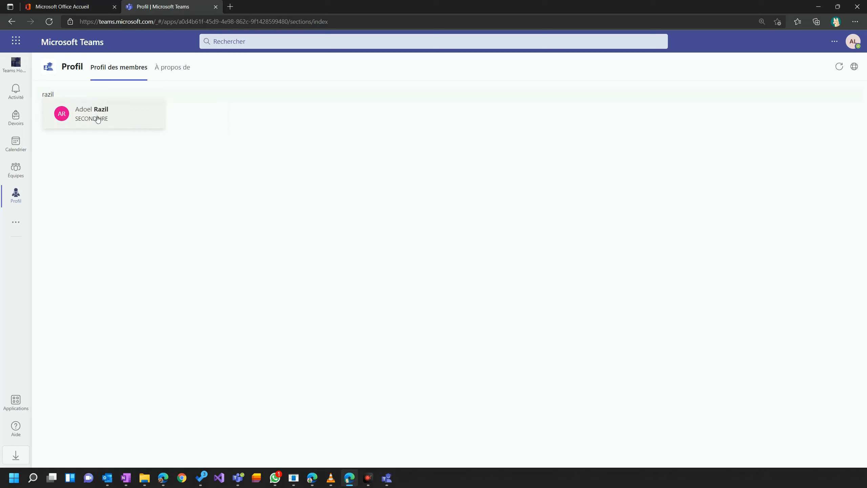
click(99, 118)
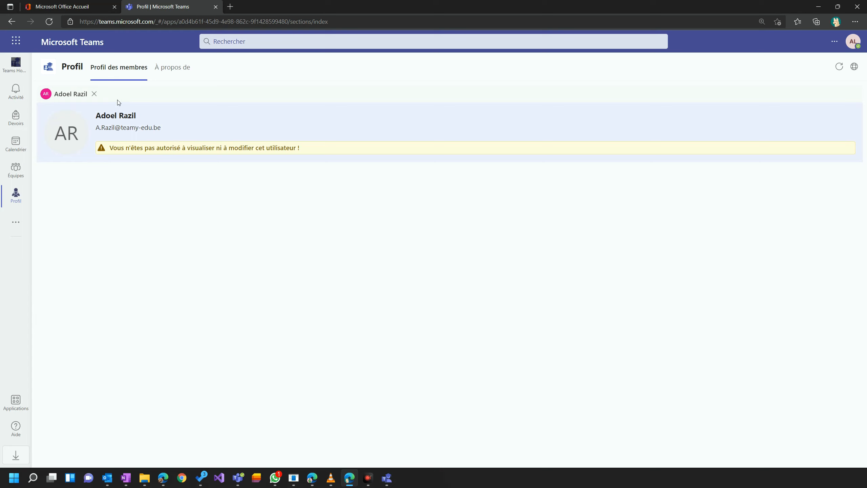
click(94, 94)
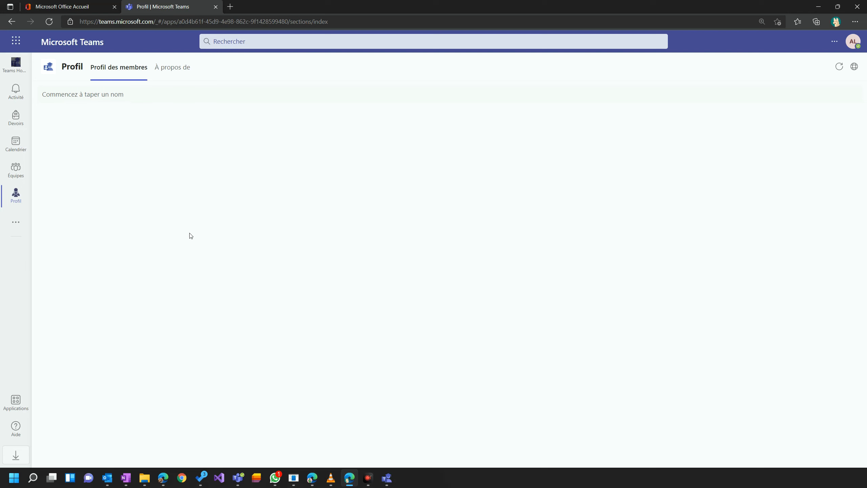
Step: Switch to Teamy and open the list of administrative units
click(818, 6)
click(14, 117)
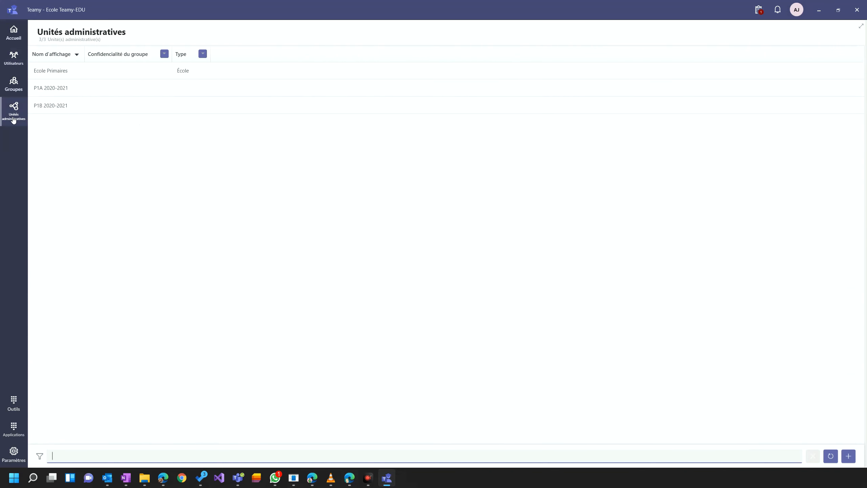